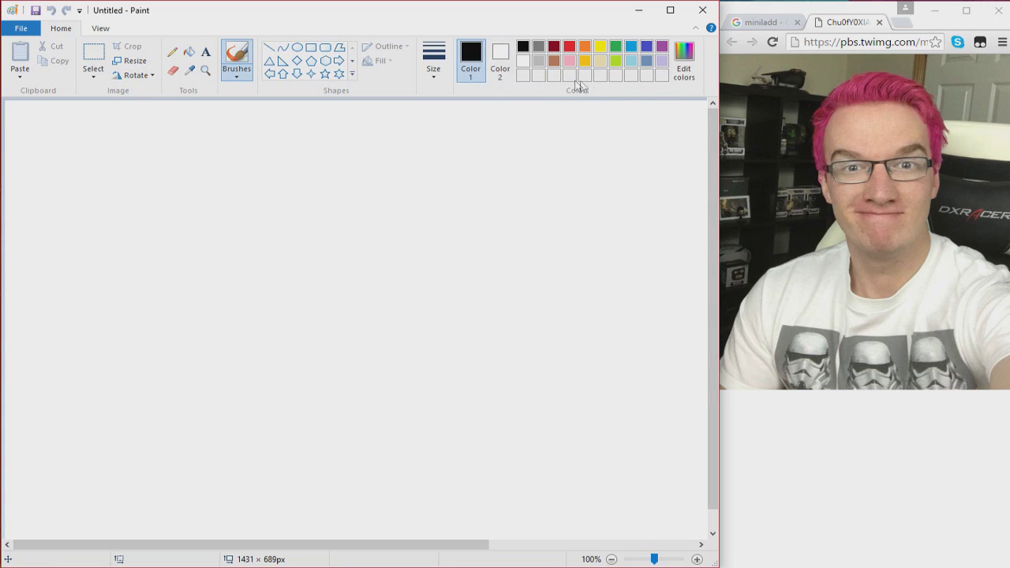
- Mix a custom tan colour and set the brush to the thickest size
{"action": "left_click", "coordinate": [682, 67]}
{"action": "left_click", "coordinate": [378, 268]}
{"action": "key", "text": "Return"}
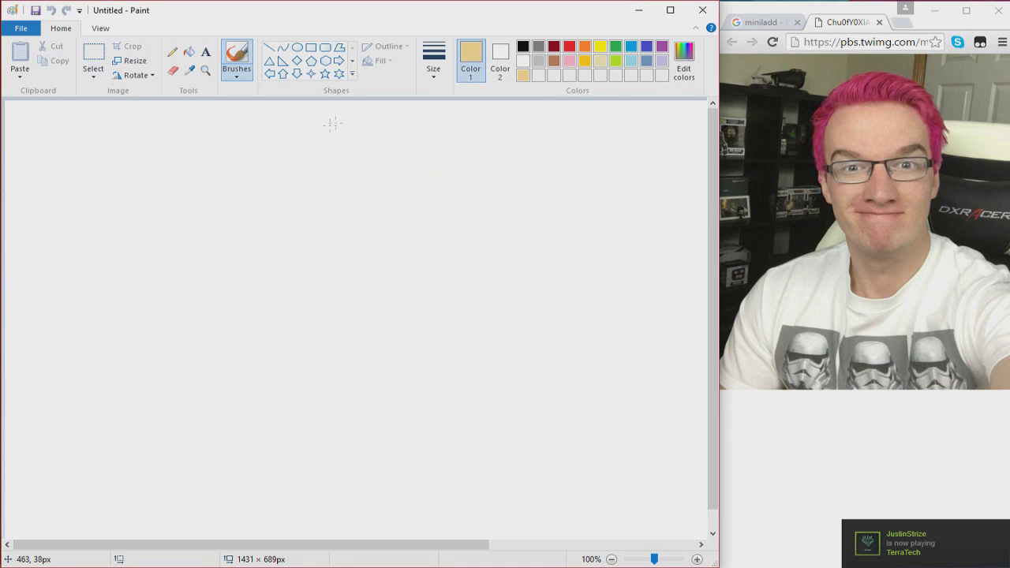
{"action": "left_click", "coordinate": [433, 63]}
{"action": "left_click", "coordinate": [462, 177]}
- Brush the tan head outline with two ears, undoing one misplaced stroke
{"action": "left_click", "coordinate": [604, 208]}
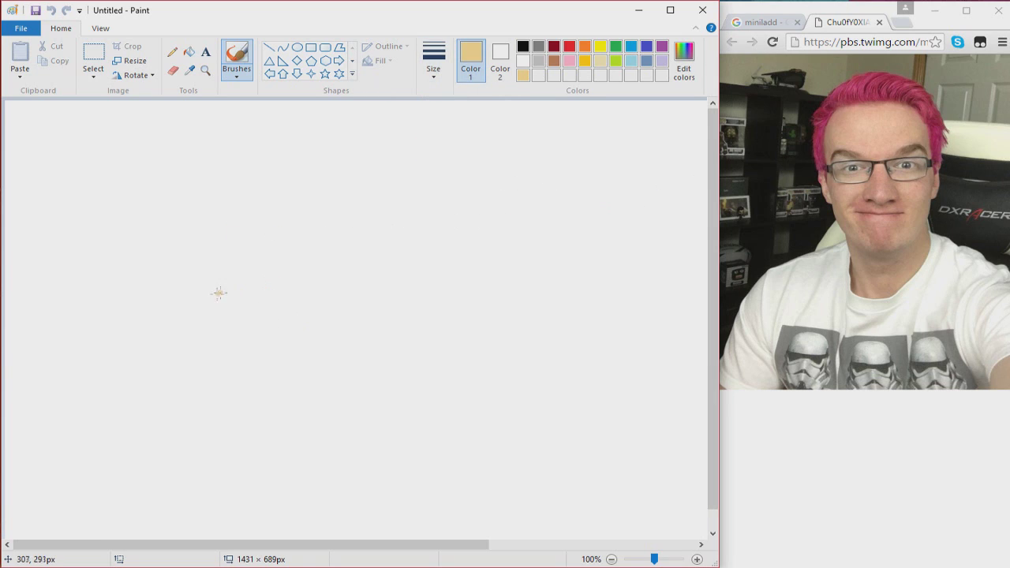
{"action": "mouse_move", "coordinate": [260, 328]}
{"action": "left_mouse_down"}
{"action": "mouse_move", "coordinate": [202, 274]}
{"action": "mouse_move", "coordinate": [198, 236]}
{"action": "mouse_move", "coordinate": [214, 187]}
{"action": "mouse_move", "coordinate": [275, 152]}
{"action": "left_mouse_up"}
{"action": "left_click", "coordinate": [50, 10]}
{"action": "mouse_move", "coordinate": [279, 444]}
{"action": "left_mouse_down"}
{"action": "mouse_move", "coordinate": [225, 392]}
{"action": "mouse_move", "coordinate": [235, 252]}
{"action": "mouse_move", "coordinate": [249, 223]}
{"action": "mouse_move", "coordinate": [284, 211]}
{"action": "mouse_move", "coordinate": [365, 214]}
{"action": "mouse_move", "coordinate": [393, 241]}
{"action": "mouse_move", "coordinate": [397, 343]}
{"action": "mouse_move", "coordinate": [373, 429]}
{"action": "mouse_move", "coordinate": [336, 448]}
{"action": "mouse_move", "coordinate": [298, 450]}
{"action": "mouse_move", "coordinate": [275, 433]}
{"action": "left_mouse_up"}
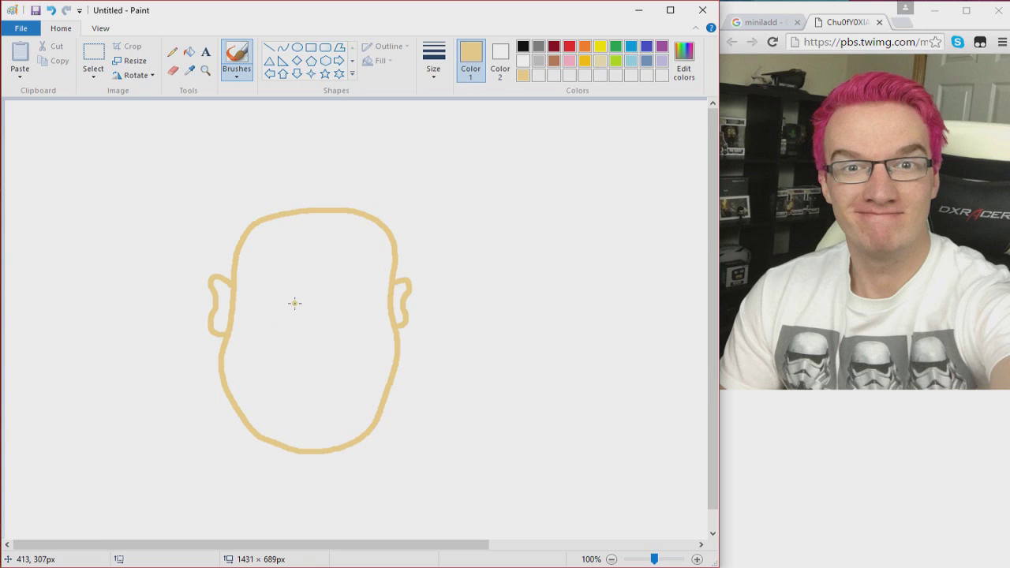
- Draw a tan nose, redrawing its right side so both sides join at the bottom
{"action": "left_click_drag", "start_coordinate": [295, 303], "coordinate": [284, 346]}
{"action": "left_click_drag", "start_coordinate": [318, 306], "coordinate": [330, 339]}
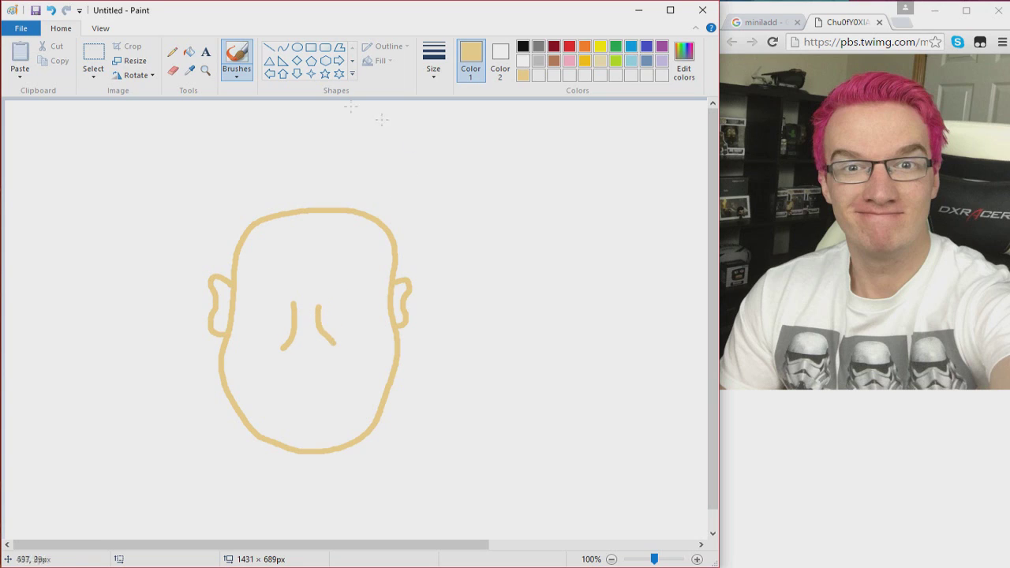
{"action": "left_click", "coordinate": [55, 11]}
{"action": "left_click_drag", "start_coordinate": [321, 306], "coordinate": [284, 348]}
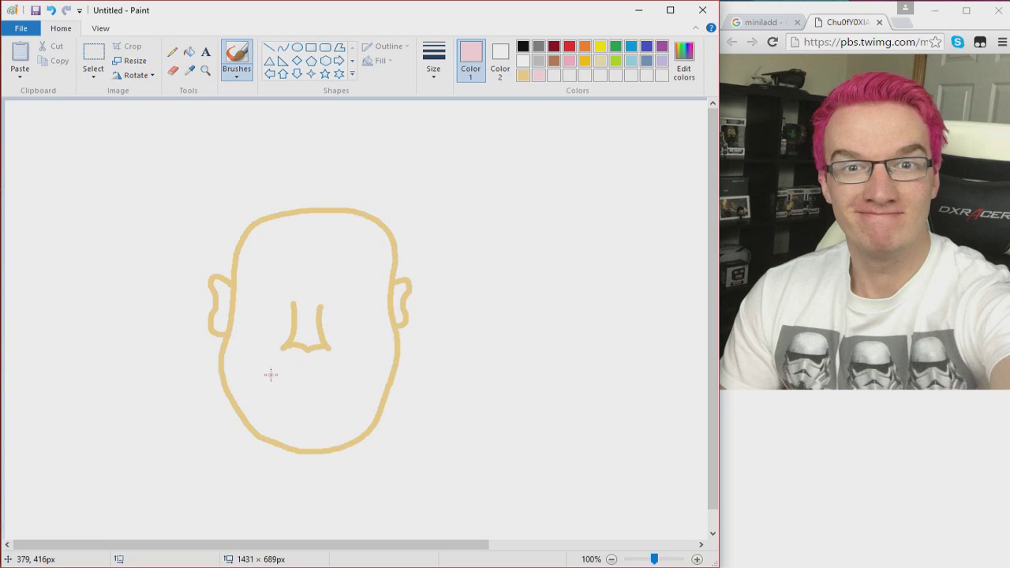
- Set a medium brush size and paint the pink mouth across the face
{"action": "left_click", "coordinate": [443, 79]}
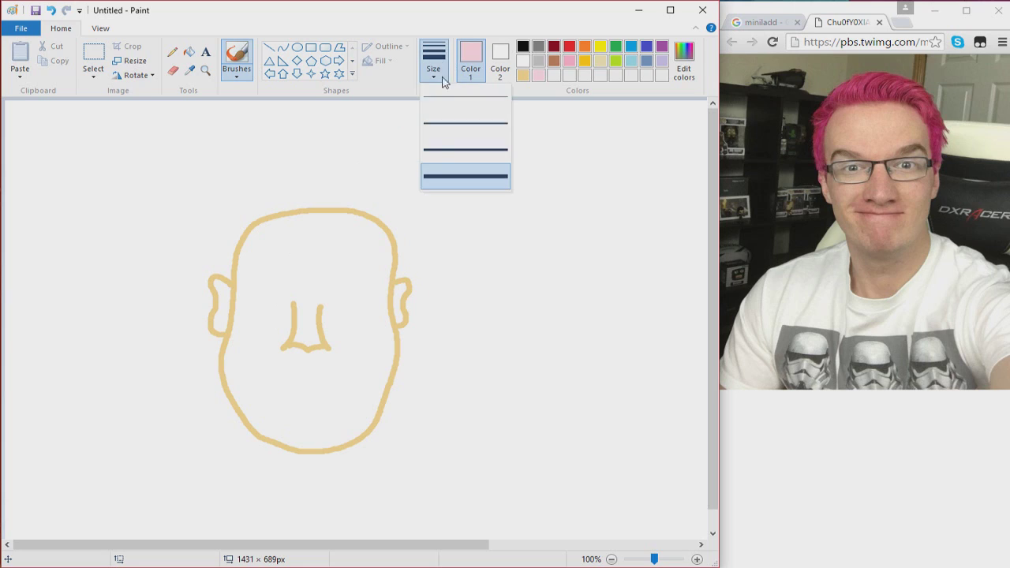
{"action": "left_click", "coordinate": [445, 155]}
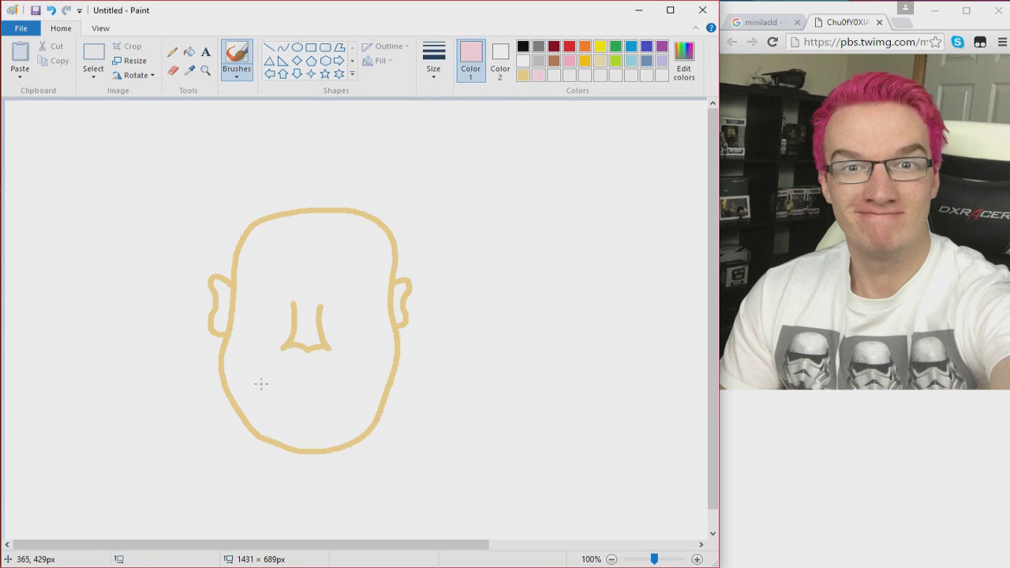
{"action": "mouse_move", "coordinate": [267, 378]}
{"action": "left_mouse_down"}
{"action": "mouse_move", "coordinate": [327, 375]}
{"action": "mouse_move", "coordinate": [335, 394]}
{"action": "left_mouse_up"}
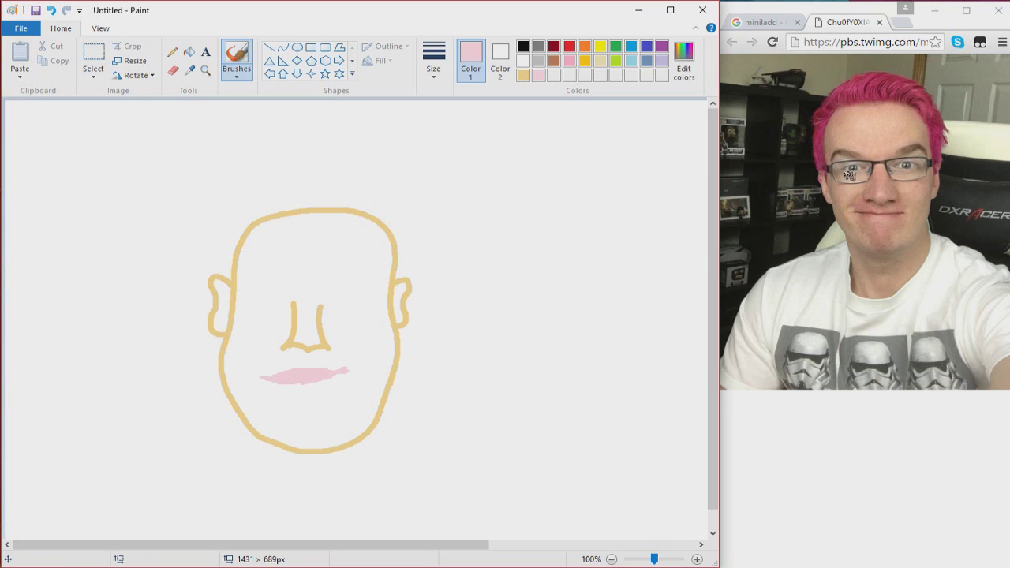
- Enlarge the reference photo, adjust the green eye colour, then mix a lighter brown for the eyebrows
{"action": "left_click", "coordinate": [858, 173]}
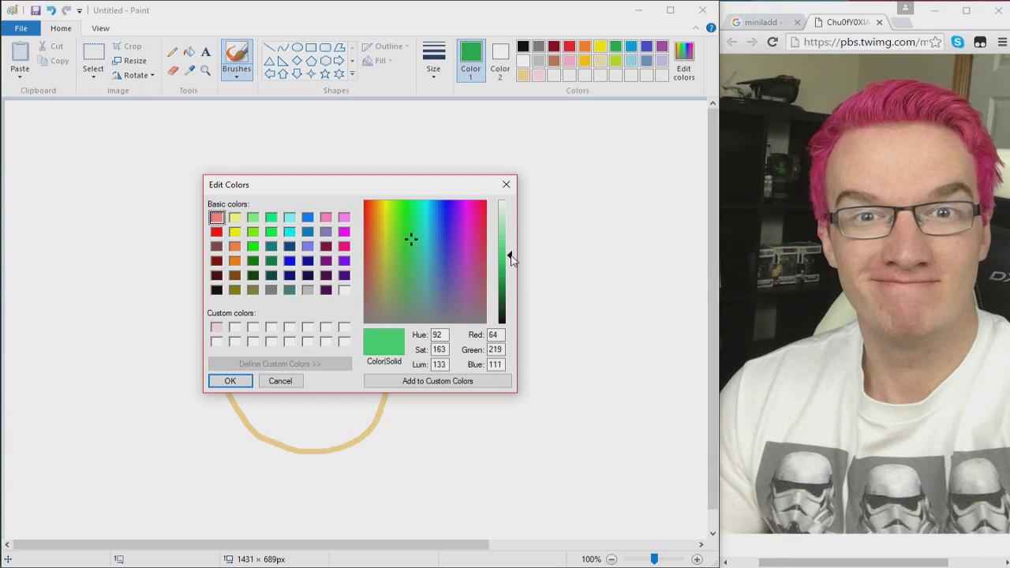
{"action": "left_click_drag", "start_coordinate": [510, 255], "coordinate": [510, 228]}
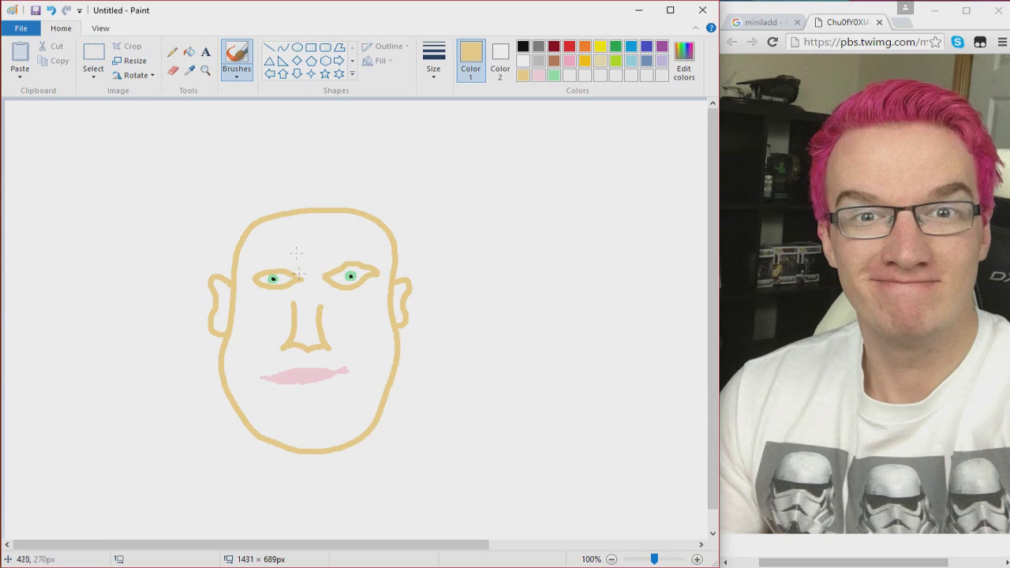
{"action": "left_click", "coordinate": [554, 60]}
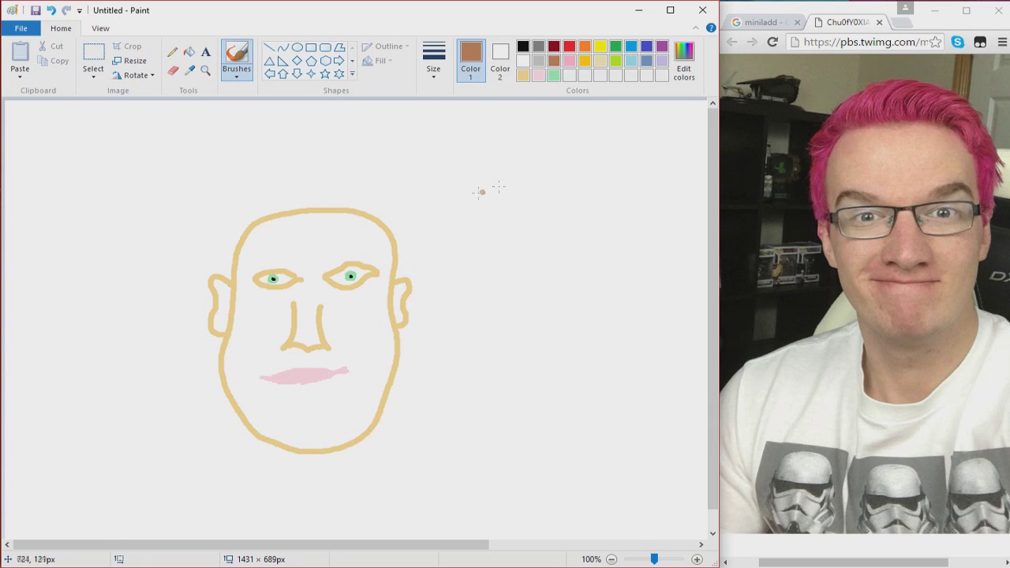
{"action": "left_click", "coordinate": [683, 57]}
{"action": "left_click", "coordinate": [505, 249]}
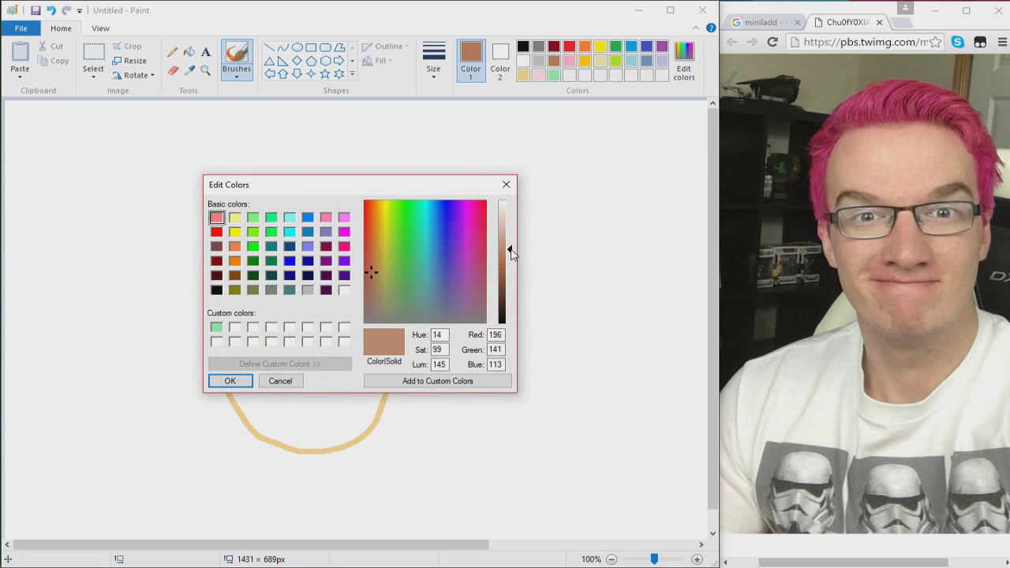
{"action": "mouse_move", "coordinate": [509, 270]}
{"action": "left_mouse_down"}
{"action": "mouse_move", "coordinate": [511, 246]}
{"action": "mouse_move", "coordinate": [511, 275]}
{"action": "left_mouse_up"}
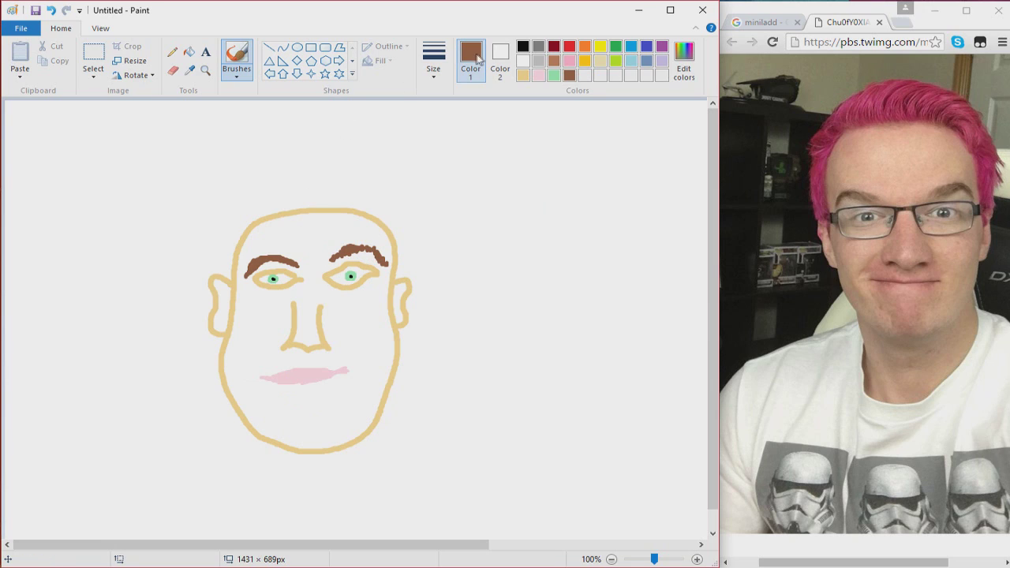
- Darken the pink into a hot pink for the hair
{"action": "left_click", "coordinate": [571, 62]}
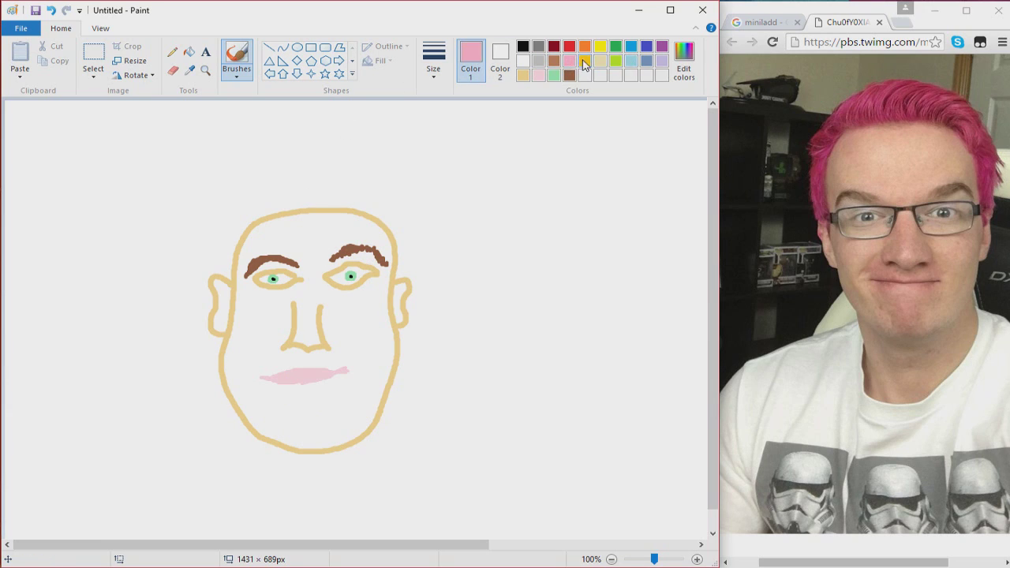
{"action": "left_click", "coordinate": [683, 60]}
{"action": "left_click_drag", "start_coordinate": [509, 221], "coordinate": [513, 255]}
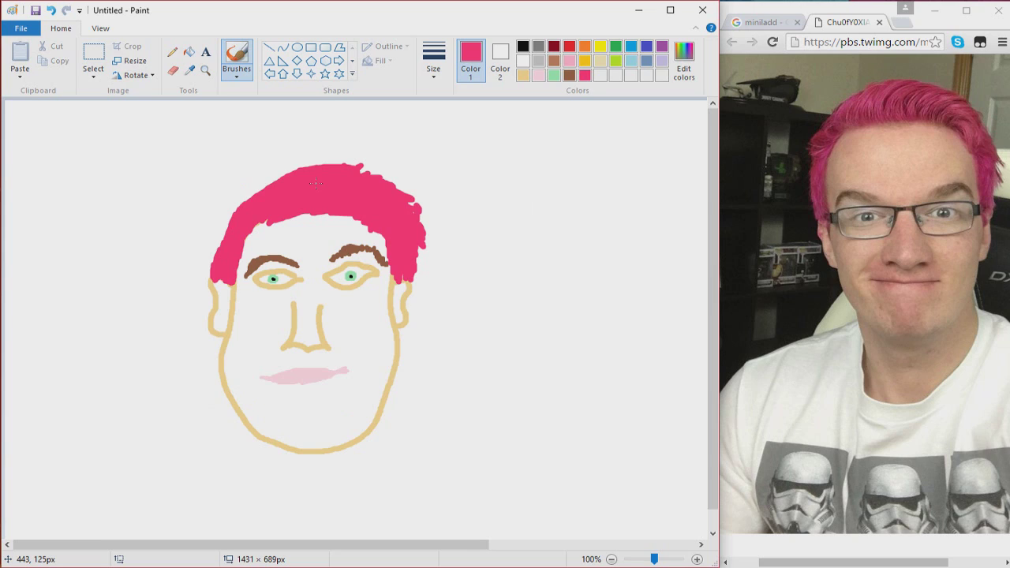
- Fill the face, left ear and right ear with tan
{"action": "left_click", "coordinate": [190, 55]}
{"action": "left_click", "coordinate": [523, 75]}
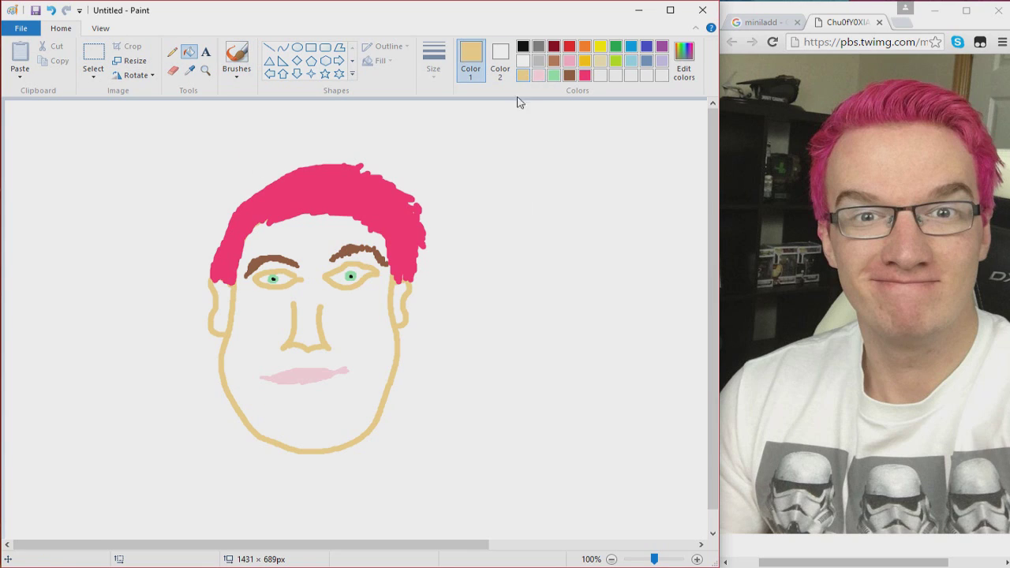
{"action": "left_click", "coordinate": [352, 307]}
{"action": "left_click", "coordinate": [224, 308]}
{"action": "left_click", "coordinate": [401, 305]}
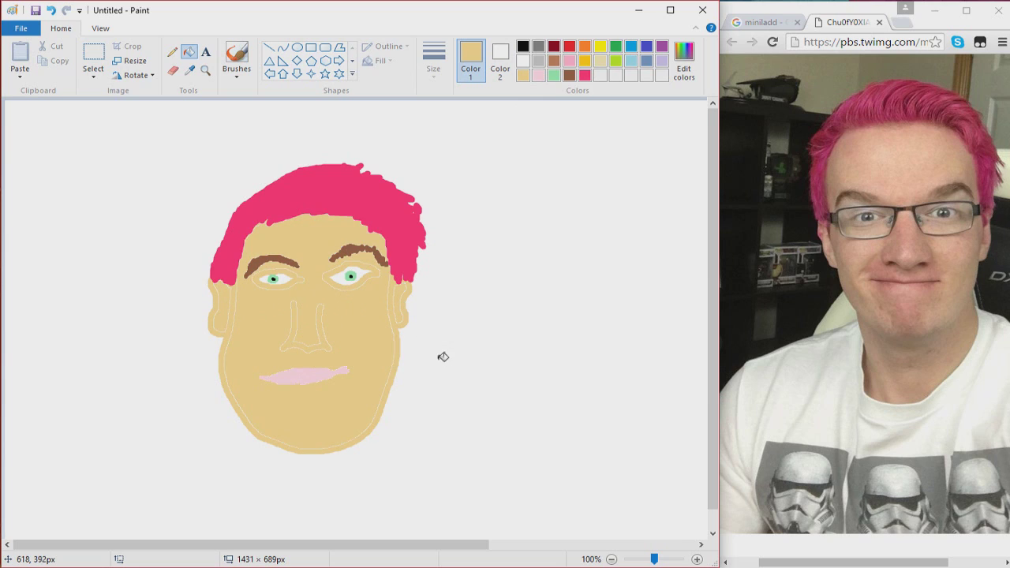
- Hand-write a pink 8/10 with a zigzag underline beside the portrait
{"action": "left_click", "coordinate": [235, 57]}
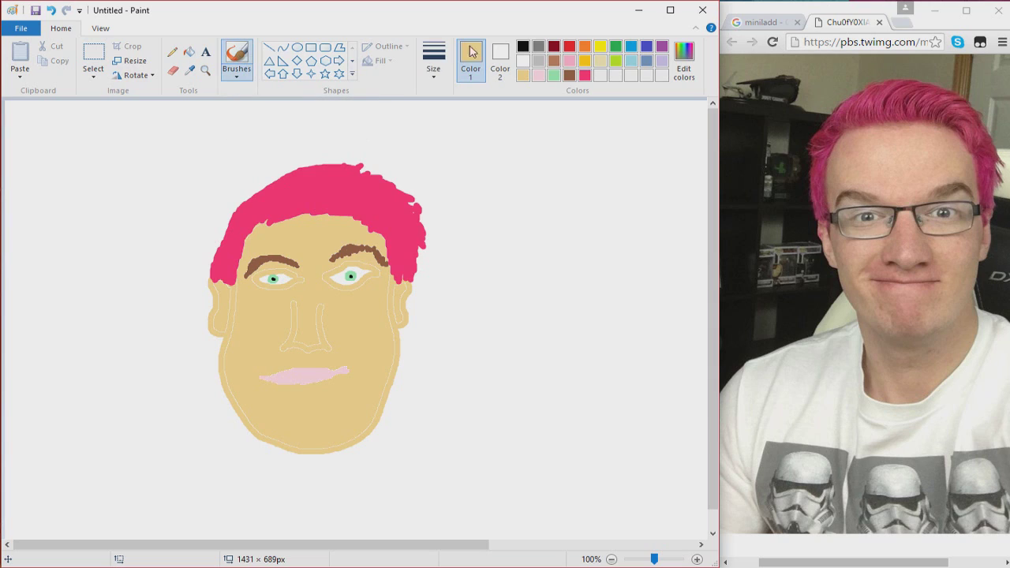
{"action": "left_click", "coordinate": [585, 75]}
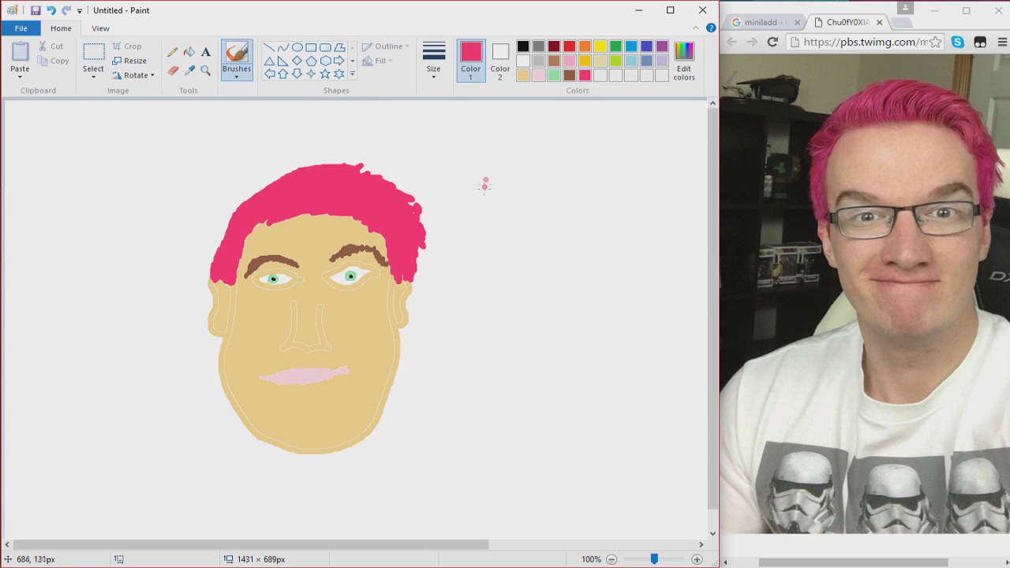
{"action": "mouse_move", "coordinate": [480, 197]}
{"action": "left_mouse_down"}
{"action": "mouse_move", "coordinate": [507, 122]}
{"action": "mouse_move", "coordinate": [481, 199]}
{"action": "left_mouse_up"}
{"action": "mouse_move", "coordinate": [597, 118]}
{"action": "left_mouse_down"}
{"action": "mouse_move", "coordinate": [508, 255]}
{"action": "mouse_move", "coordinate": [511, 269]}
{"action": "mouse_move", "coordinate": [532, 261]}
{"action": "mouse_move", "coordinate": [561, 189]}
{"action": "mouse_move", "coordinate": [612, 197]}
{"action": "left_mouse_up"}
{"action": "left_click", "coordinate": [610, 195]}
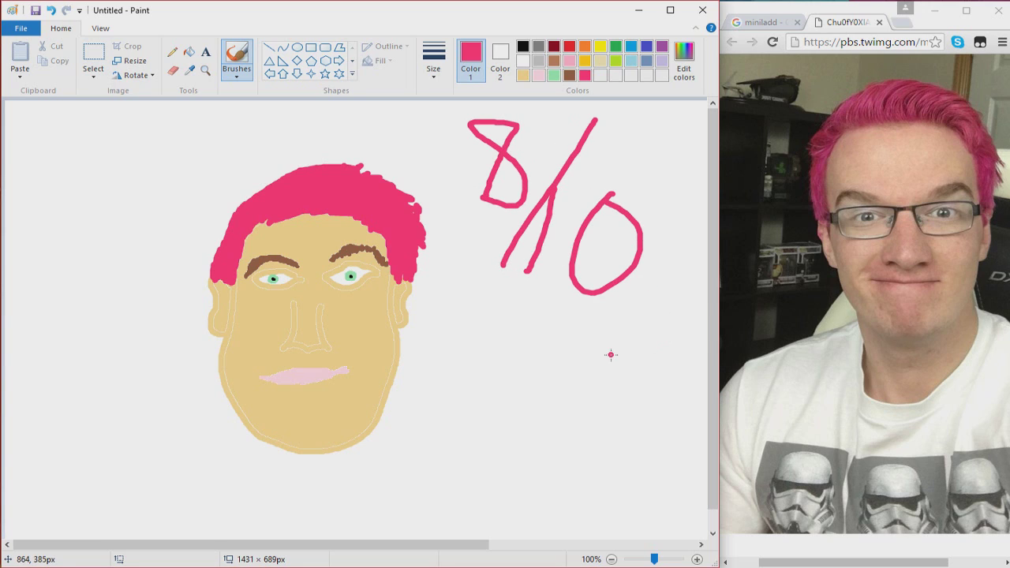
{"action": "mouse_move", "coordinate": [461, 302]}
{"action": "left_mouse_down"}
{"action": "mouse_move", "coordinate": [638, 315]}
{"action": "mouse_move", "coordinate": [500, 336]}
{"action": "mouse_move", "coordinate": [603, 368]}
{"action": "mouse_move", "coordinate": [537, 388]}
{"action": "left_mouse_up"}
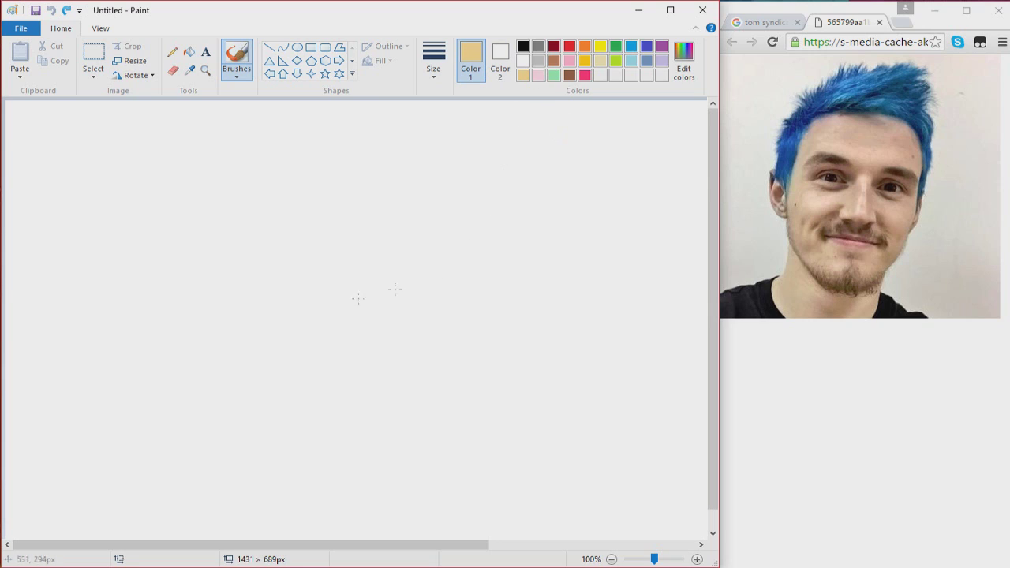
- With a thick brush, draw a closed tan oval head plus left and right ears
{"action": "left_click", "coordinate": [433, 63]}
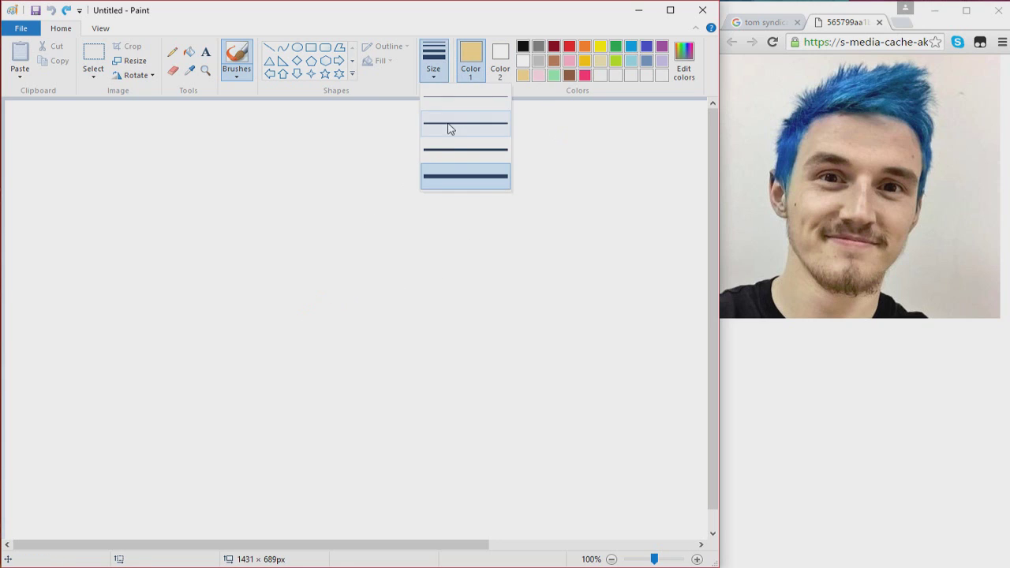
{"action": "left_click", "coordinate": [448, 172]}
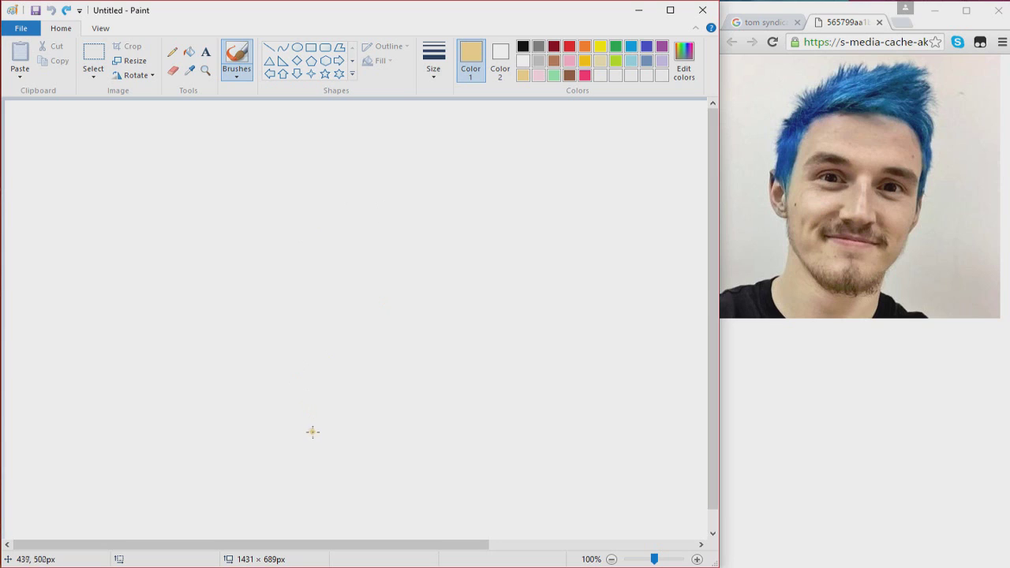
{"action": "mouse_move", "coordinate": [313, 432]}
{"action": "left_mouse_down"}
{"action": "mouse_move", "coordinate": [279, 382]}
{"action": "mouse_move", "coordinate": [267, 333]}
{"action": "left_mouse_up"}
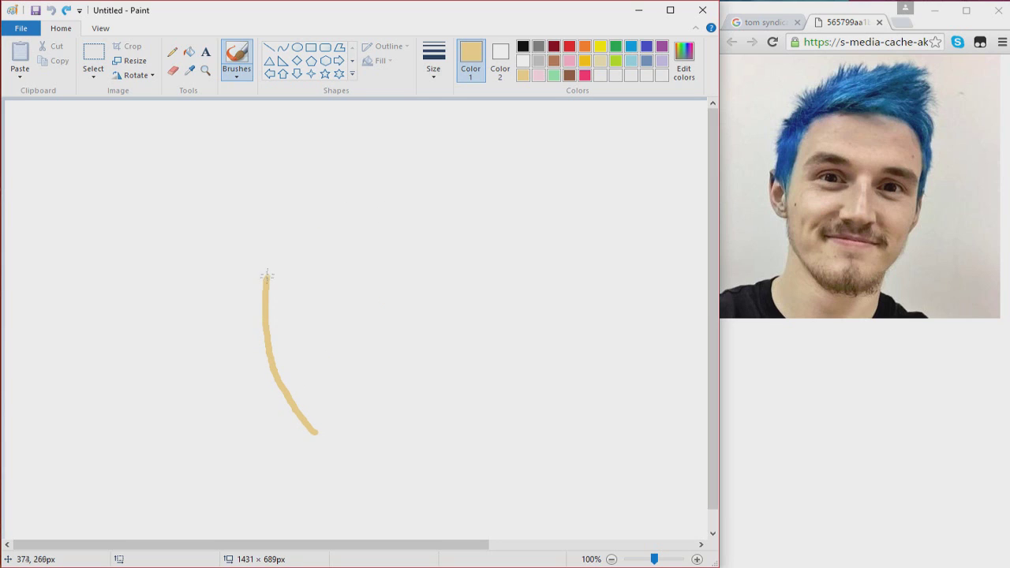
{"action": "mouse_move", "coordinate": [268, 274]}
{"action": "left_mouse_down"}
{"action": "mouse_move", "coordinate": [286, 218]}
{"action": "mouse_move", "coordinate": [317, 198]}
{"action": "mouse_move", "coordinate": [313, 431]}
{"action": "left_mouse_up"}
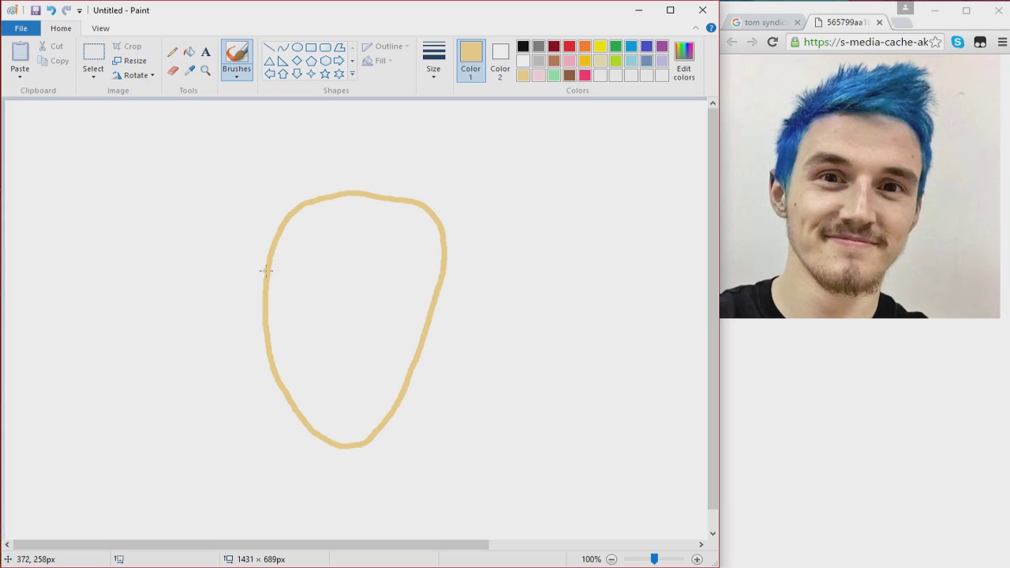
{"action": "left_click_drag", "start_coordinate": [265, 264], "coordinate": [265, 299]}
{"action": "mouse_move", "coordinate": [445, 278]}
{"action": "left_mouse_down"}
{"action": "mouse_move", "coordinate": [457, 283]}
{"action": "mouse_move", "coordinate": [430, 322]}
{"action": "left_mouse_up"}
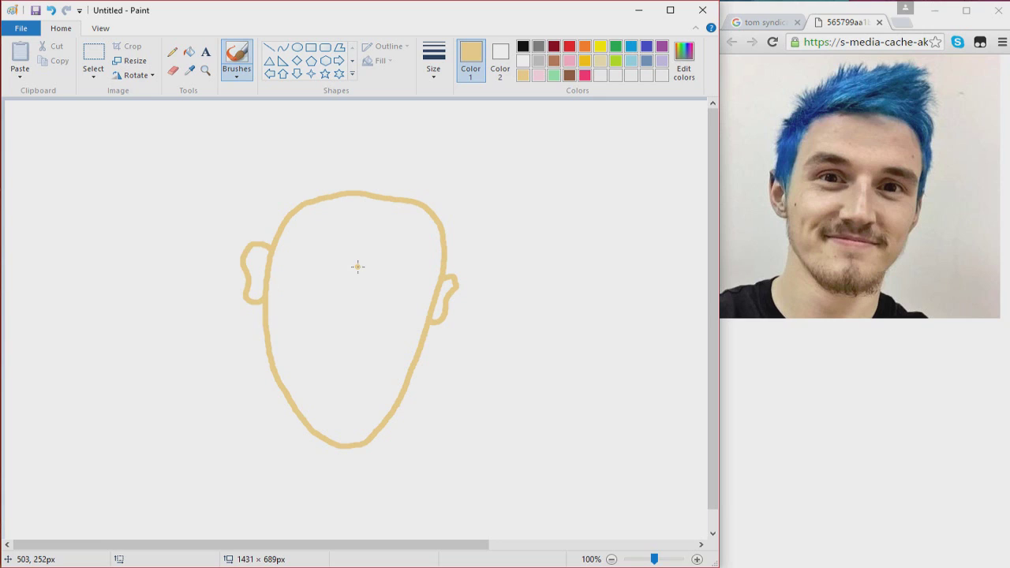
- Draw a tan nose extended upward, picking light pink and dark brown for later features
{"action": "left_click", "coordinate": [538, 75]}
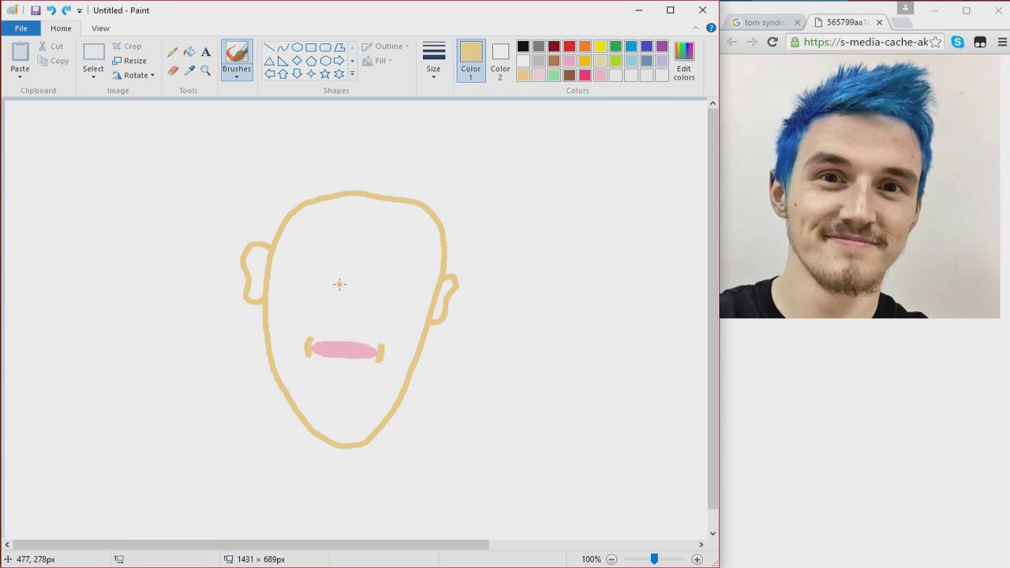
{"action": "mouse_move", "coordinate": [339, 284]}
{"action": "left_mouse_down"}
{"action": "mouse_move", "coordinate": [337, 320]}
{"action": "mouse_move", "coordinate": [356, 300]}
{"action": "mouse_move", "coordinate": [364, 314]}
{"action": "mouse_move", "coordinate": [359, 324]}
{"action": "mouse_move", "coordinate": [345, 318]}
{"action": "left_mouse_up"}
{"action": "mouse_move", "coordinate": [342, 286]}
{"action": "left_mouse_down"}
{"action": "mouse_move", "coordinate": [341, 274]}
{"action": "mouse_move", "coordinate": [359, 276]}
{"action": "left_mouse_up"}
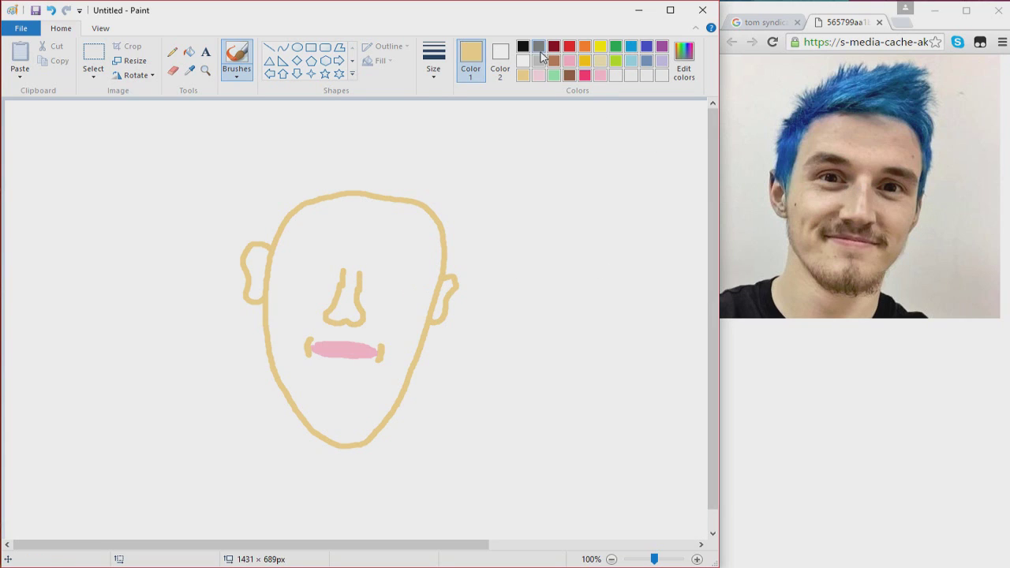
{"action": "left_click", "coordinate": [569, 75]}
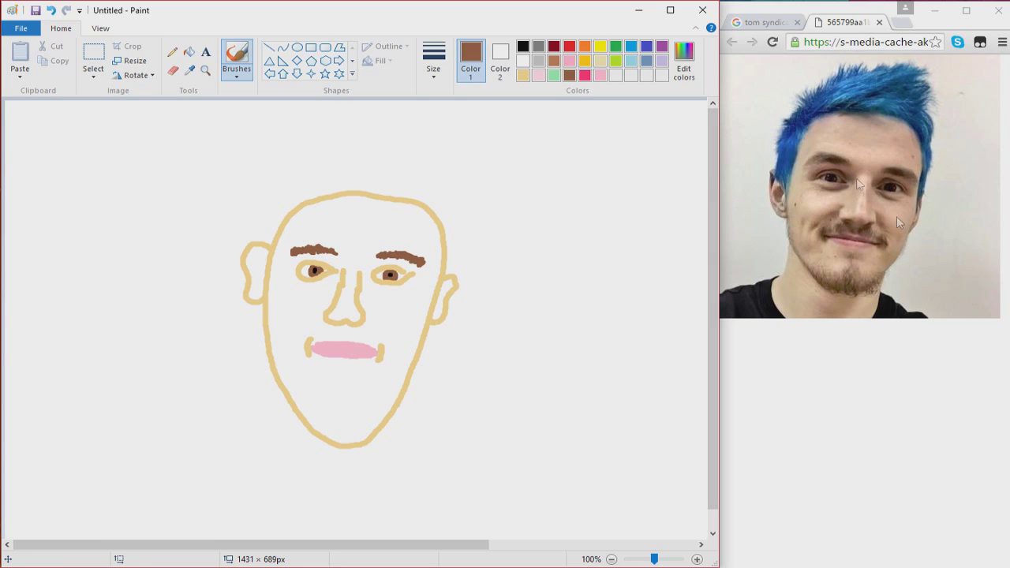
- Save a darker blue (Lum 97) as a custom colour and brush spiky hair over the head
{"action": "left_click", "coordinate": [634, 49]}
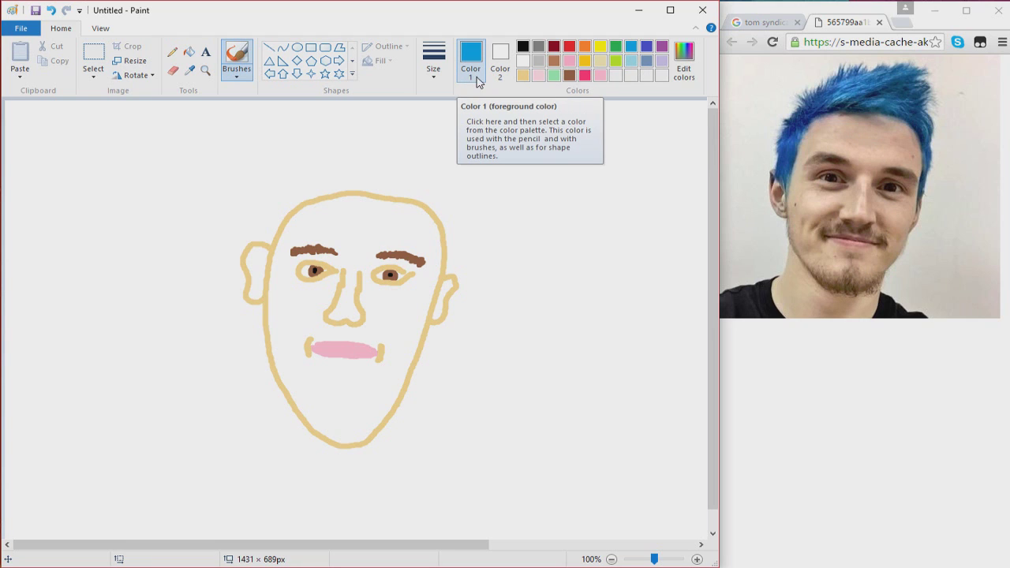
{"action": "left_click", "coordinate": [683, 66]}
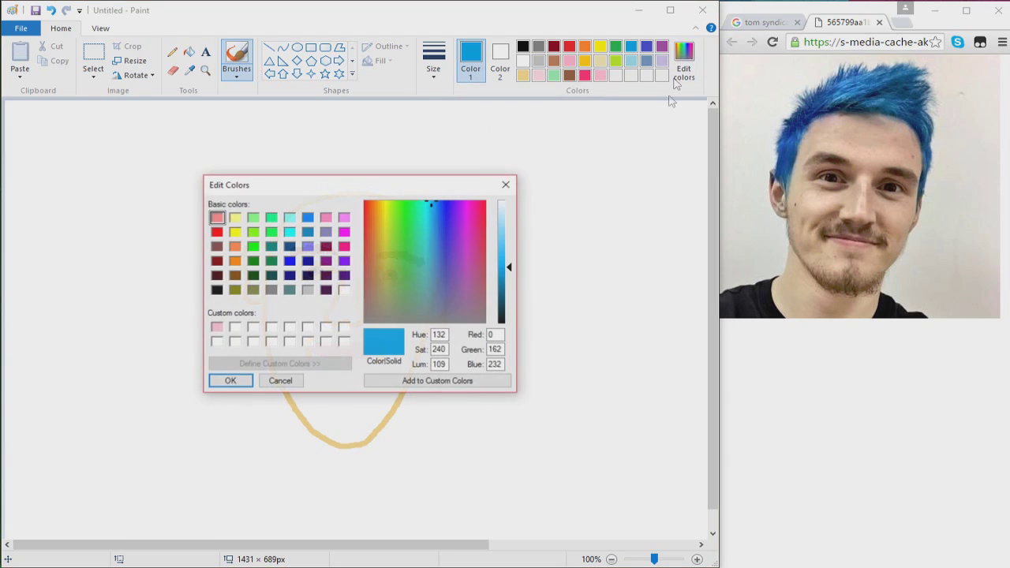
{"action": "left_click_drag", "start_coordinate": [510, 267], "coordinate": [510, 276]}
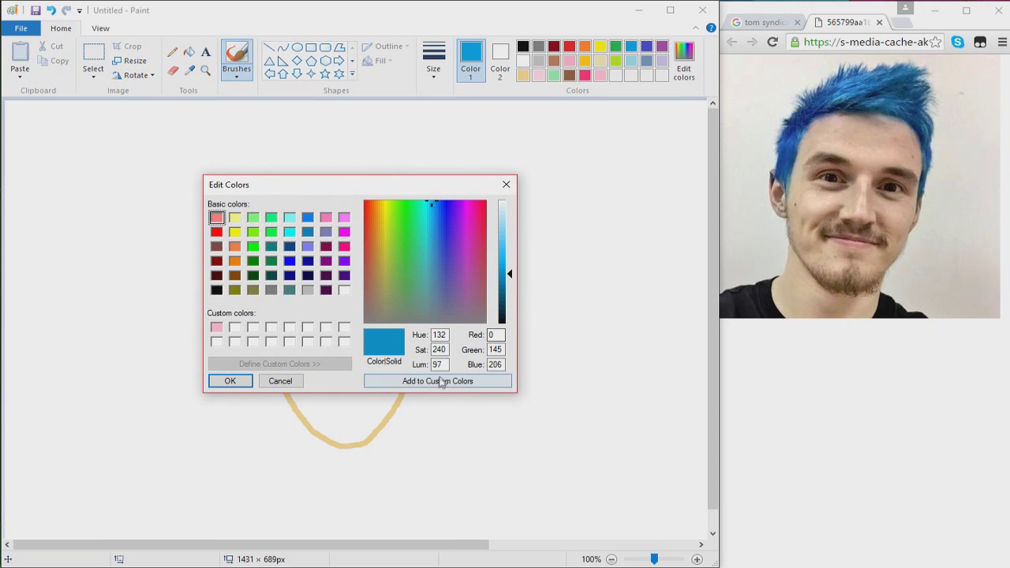
{"action": "left_click", "coordinate": [380, 383]}
{"action": "left_click", "coordinate": [227, 380]}
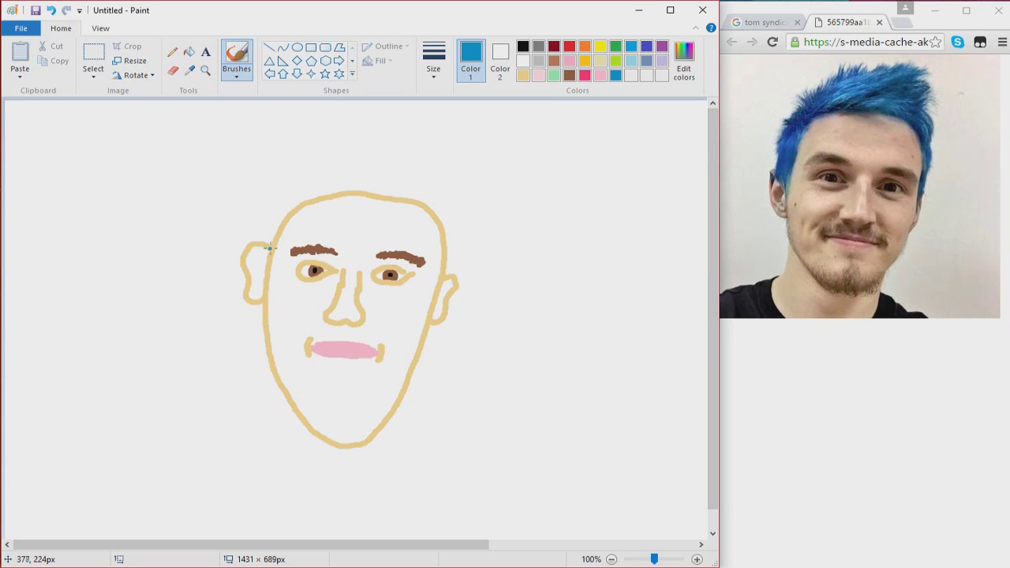
{"action": "mouse_move", "coordinate": [269, 248]}
{"action": "left_mouse_down"}
{"action": "mouse_move", "coordinate": [256, 235]}
{"action": "mouse_move", "coordinate": [403, 175]}
{"action": "mouse_move", "coordinate": [415, 150]}
{"action": "left_mouse_up"}
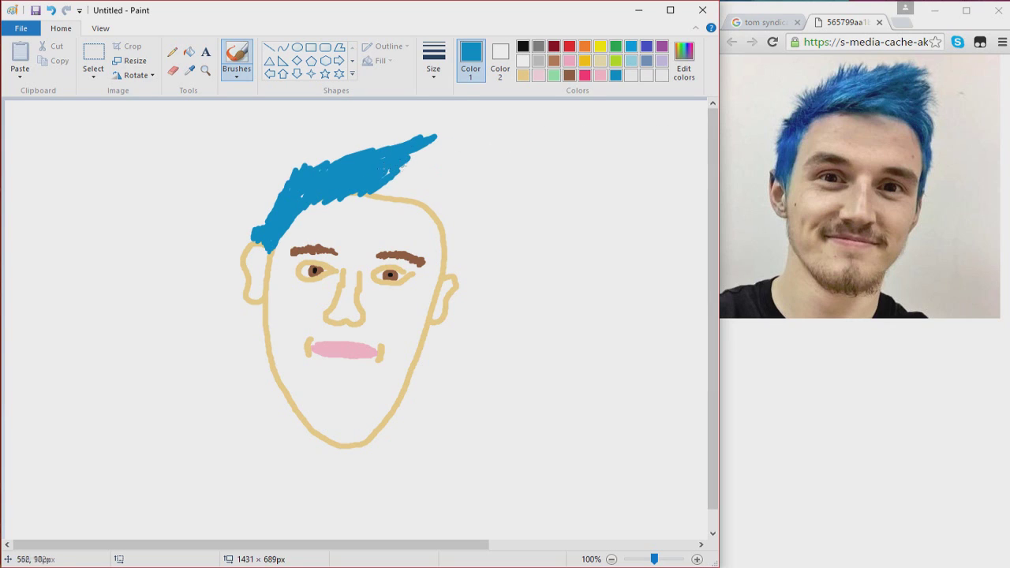
{"action": "mouse_move", "coordinate": [433, 149]}
{"action": "left_mouse_down"}
{"action": "mouse_move", "coordinate": [403, 169]}
{"action": "mouse_move", "coordinate": [418, 151]}
{"action": "mouse_move", "coordinate": [446, 280]}
{"action": "left_mouse_up"}
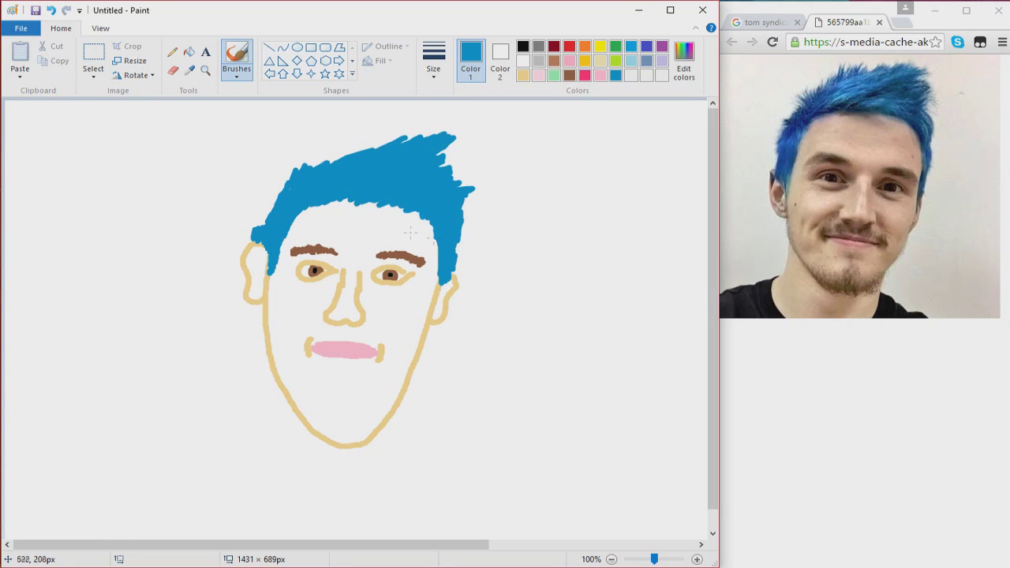
- Draw a brown moustache above the lips and a beard outline on the chin
{"action": "left_click", "coordinate": [568, 74]}
{"action": "left_click_drag", "start_coordinate": [307, 335], "coordinate": [382, 335]}
{"action": "left_click_drag", "start_coordinate": [300, 409], "coordinate": [394, 407]}
- Fill the beard with brown and the face with tan
{"action": "left_click", "coordinate": [189, 51]}
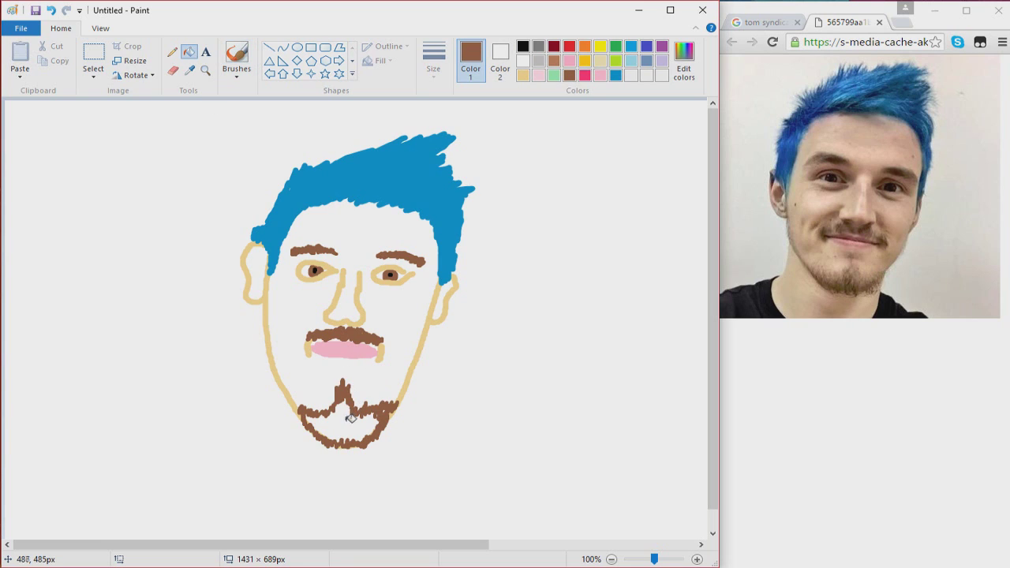
{"action": "left_click", "coordinate": [349, 418]}
{"action": "left_click", "coordinate": [522, 75]}
{"action": "left_click", "coordinate": [400, 377]}
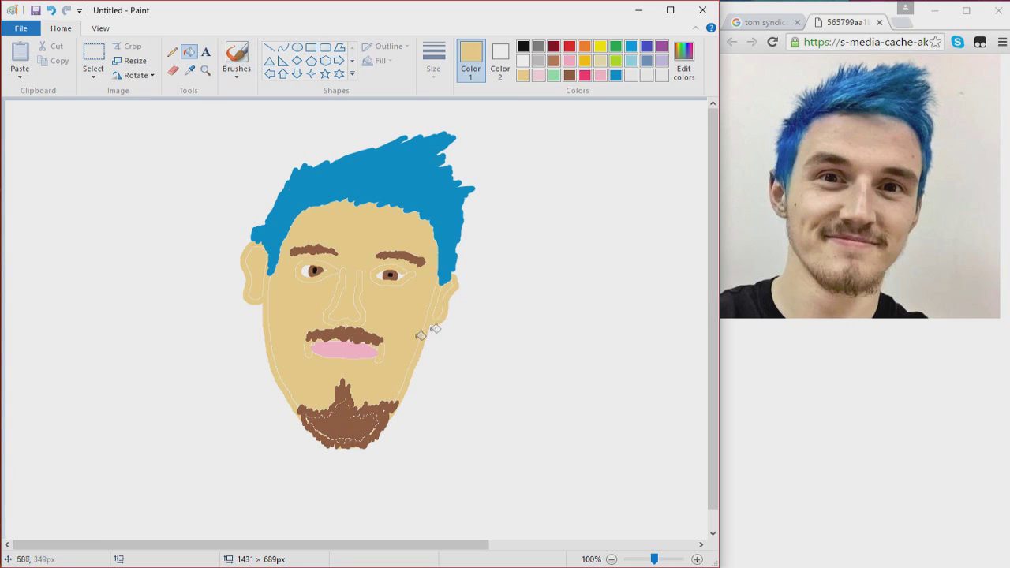
- Brush a red 8/10 rating beside the hair, undoing a lopsided 0
{"action": "left_click", "coordinate": [236, 60]}
{"action": "left_click", "coordinate": [568, 46]}
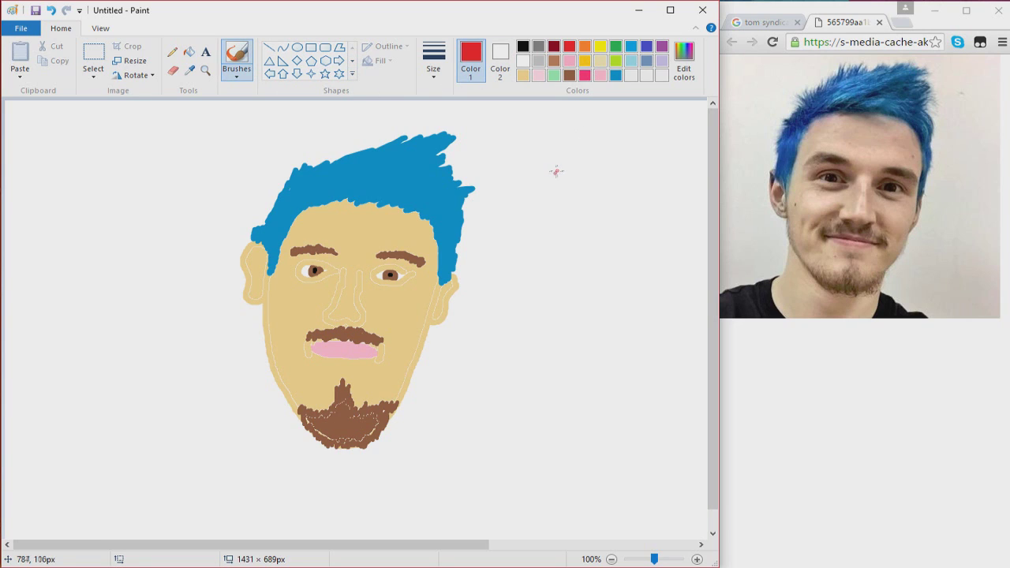
{"action": "mouse_move", "coordinate": [519, 183]}
{"action": "left_mouse_down"}
{"action": "mouse_move", "coordinate": [512, 134]}
{"action": "mouse_move", "coordinate": [552, 124]}
{"action": "mouse_move", "coordinate": [522, 181]}
{"action": "left_mouse_up"}
{"action": "left_click_drag", "start_coordinate": [616, 129], "coordinate": [530, 234]}
{"action": "left_click_drag", "start_coordinate": [589, 180], "coordinate": [581, 245]}
{"action": "mouse_move", "coordinate": [636, 180]}
{"action": "left_mouse_down"}
{"action": "mouse_move", "coordinate": [631, 296]}
{"action": "mouse_move", "coordinate": [634, 178]}
{"action": "left_mouse_up"}
{"action": "key", "text": "ctrl+z"}
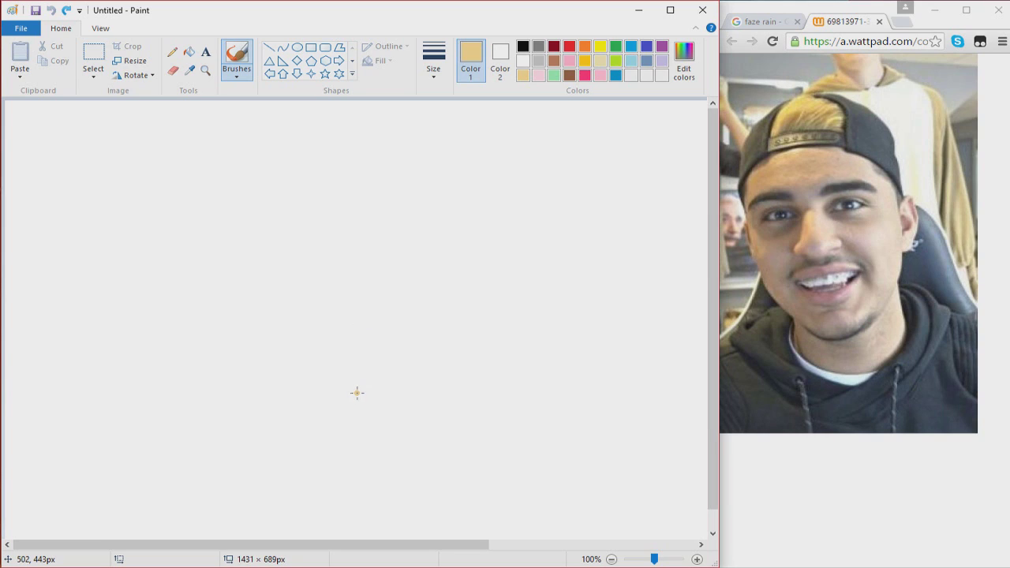
- Brush the tan outline of a new head for the capped man's portrait
{"action": "mouse_move", "coordinate": [358, 393]}
{"action": "left_mouse_down"}
{"action": "mouse_move", "coordinate": [315, 397]}
{"action": "mouse_move", "coordinate": [279, 371]}
{"action": "mouse_move", "coordinate": [248, 316]}
{"action": "mouse_move", "coordinate": [237, 263]}
{"action": "mouse_move", "coordinate": [253, 209]}
{"action": "mouse_move", "coordinate": [350, 181]}
{"action": "left_mouse_up"}
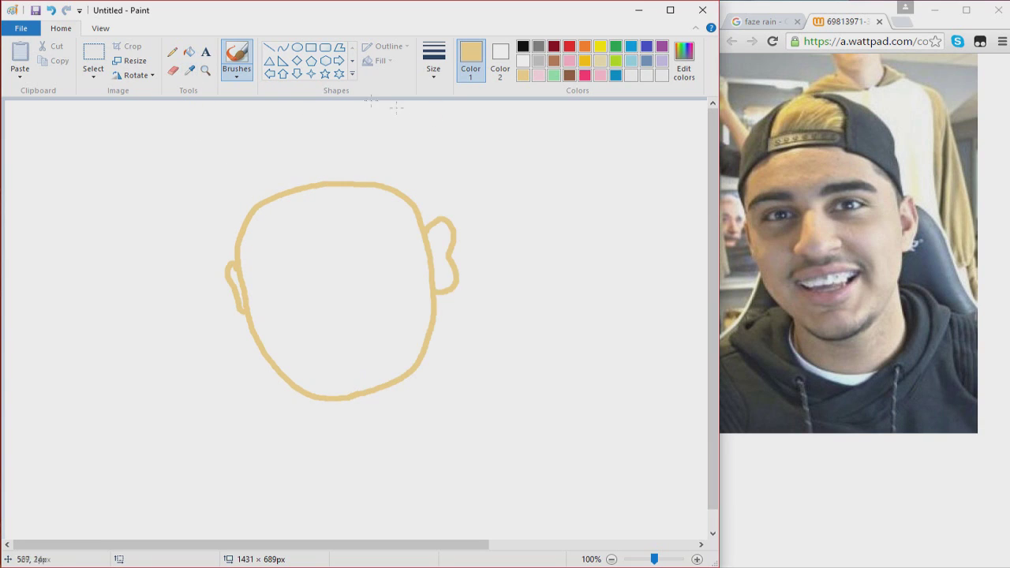
- Brush wide light pink lips inside the new head outline
{"action": "left_click", "coordinate": [540, 76]}
{"action": "left_click", "coordinate": [602, 79]}
{"action": "left_click", "coordinate": [539, 77]}
{"action": "mouse_move", "coordinate": [299, 309]}
{"action": "left_mouse_down"}
{"action": "mouse_move", "coordinate": [387, 296]}
{"action": "mouse_move", "coordinate": [373, 334]}
{"action": "mouse_move", "coordinate": [337, 337]}
{"action": "left_mouse_up"}
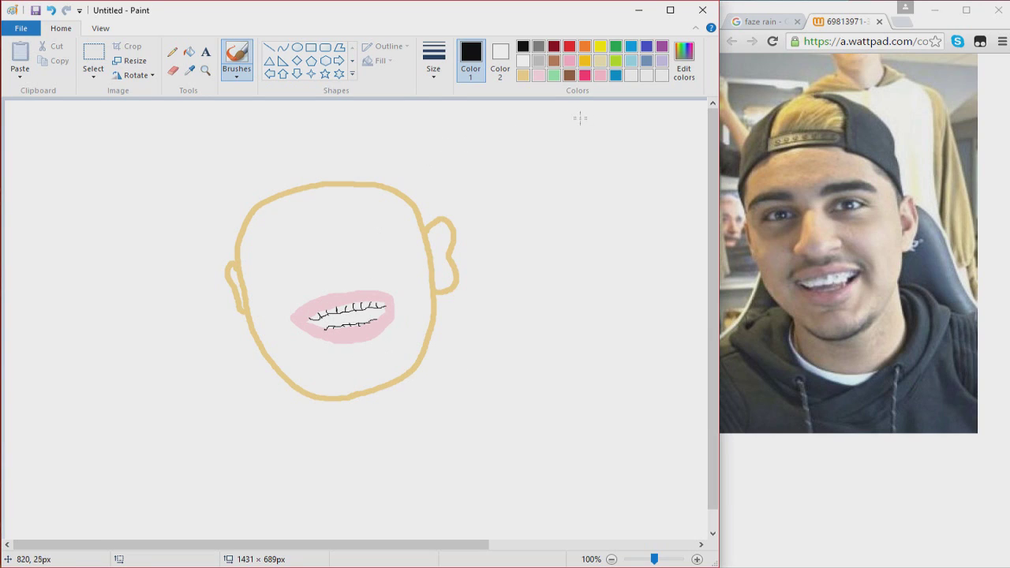
- Switch to tan at the thickest brush size and draw the hooked nose
{"action": "left_click", "coordinate": [523, 75]}
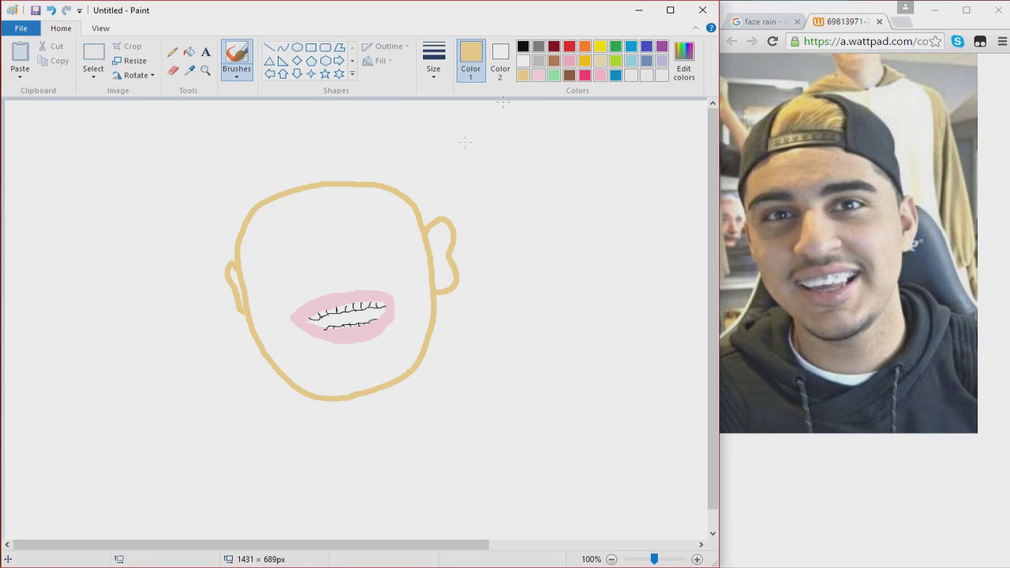
{"action": "left_click", "coordinate": [433, 61]}
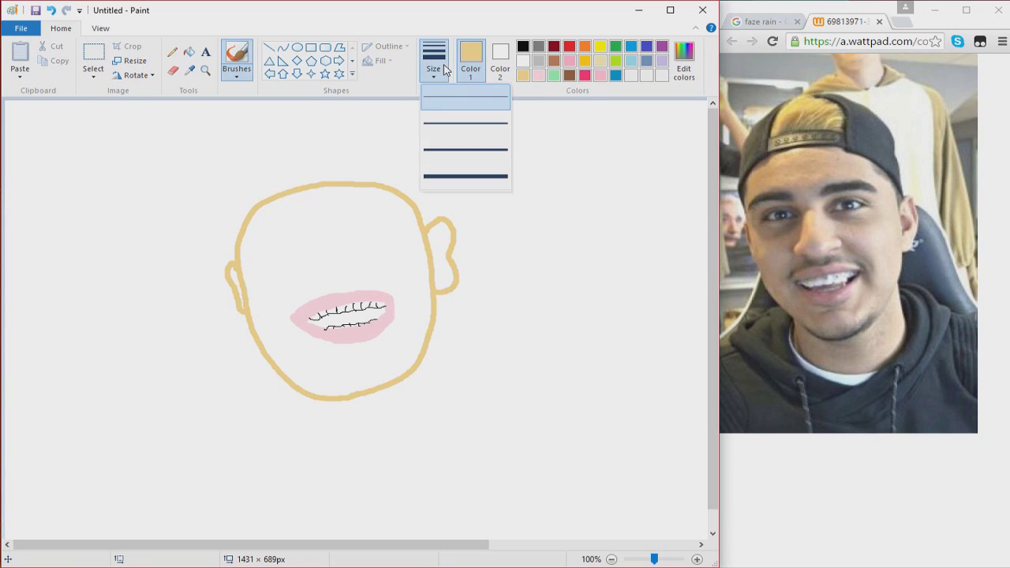
{"action": "left_click", "coordinate": [451, 177]}
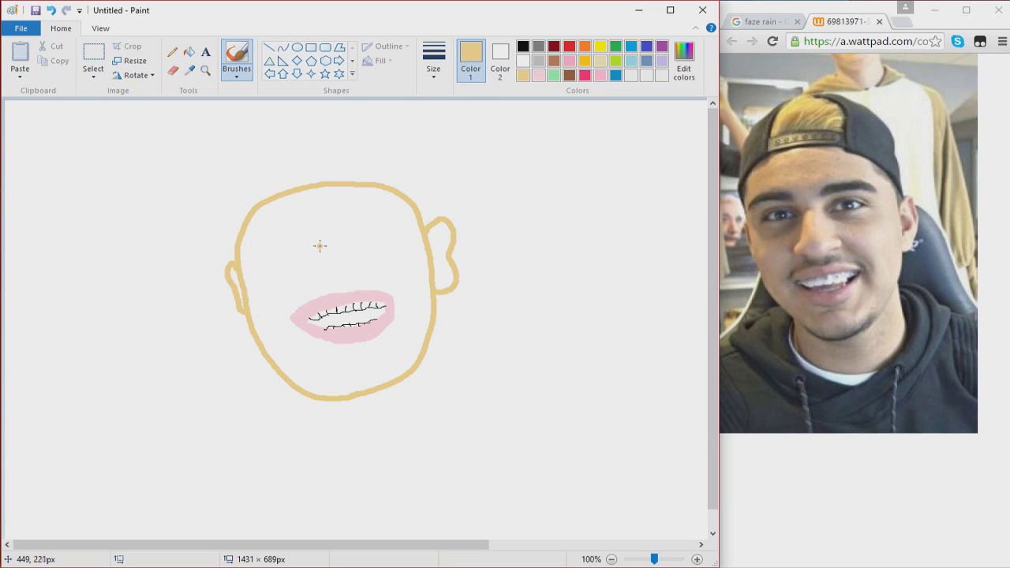
{"action": "mouse_move", "coordinate": [322, 239]}
{"action": "left_mouse_down"}
{"action": "mouse_move", "coordinate": [311, 279]}
{"action": "mouse_move", "coordinate": [338, 280]}
{"action": "left_mouse_up"}
{"action": "mouse_move", "coordinate": [343, 239]}
{"action": "left_mouse_down"}
{"action": "mouse_move", "coordinate": [355, 273]}
{"action": "mouse_move", "coordinate": [343, 279]}
{"action": "left_mouse_up"}
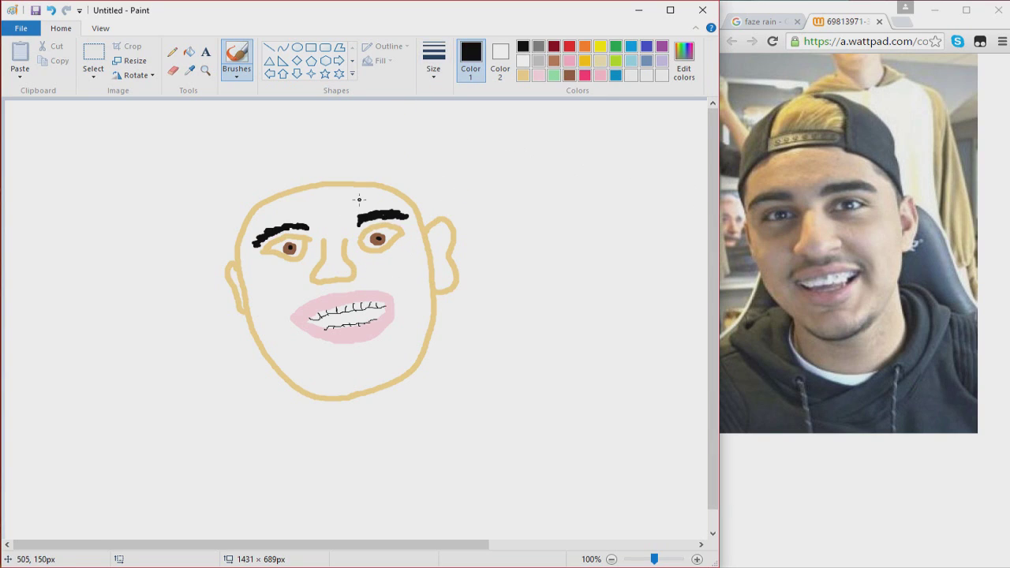
- Change the brush width, draw a black cap across the forehead, and pick yellow for its patch
{"action": "left_click", "coordinate": [433, 63]}
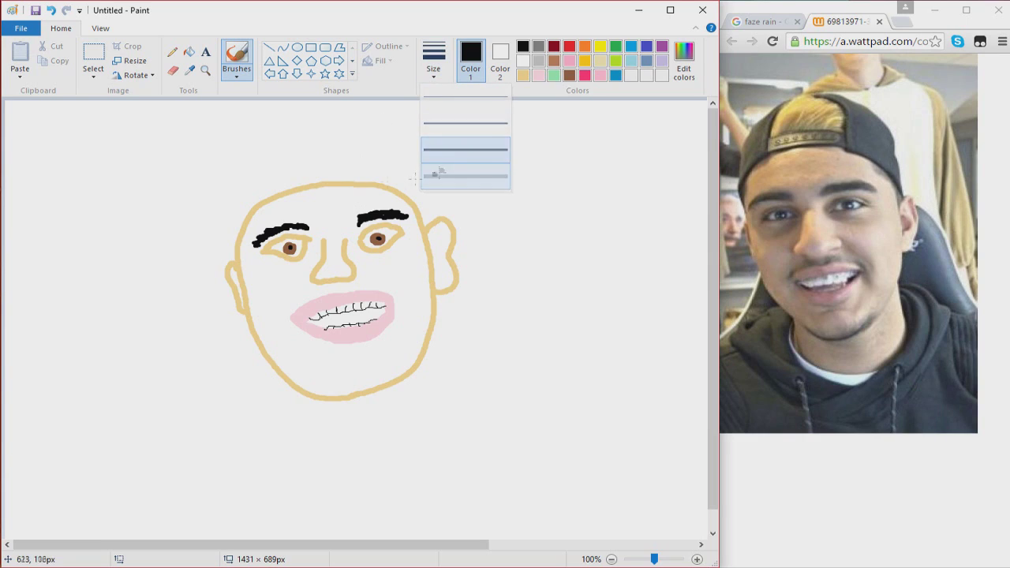
{"action": "left_click", "coordinate": [436, 169]}
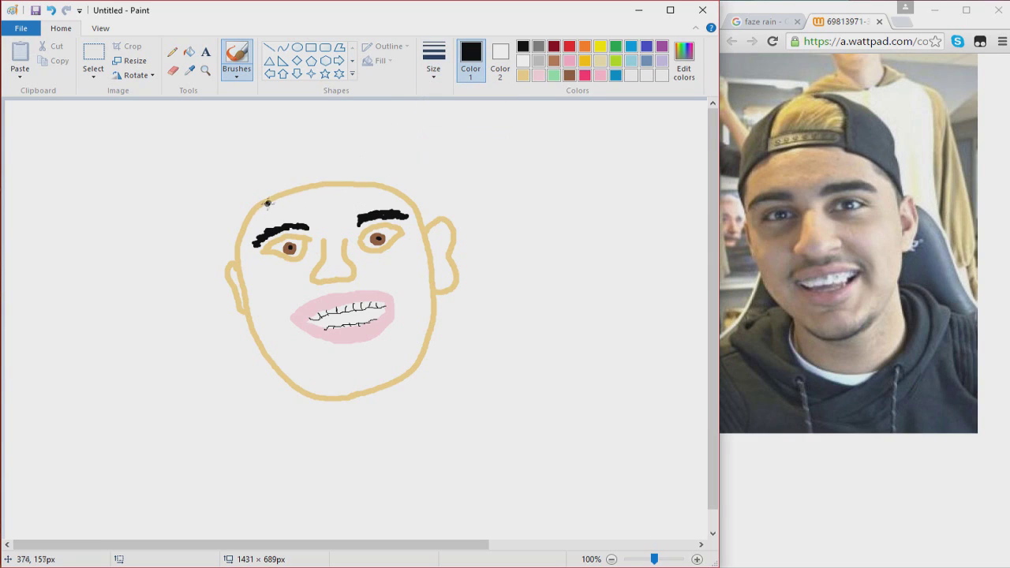
{"action": "mouse_move", "coordinate": [259, 211]}
{"action": "left_mouse_down"}
{"action": "mouse_move", "coordinate": [322, 191]}
{"action": "mouse_move", "coordinate": [378, 189]}
{"action": "mouse_move", "coordinate": [433, 222]}
{"action": "left_mouse_up"}
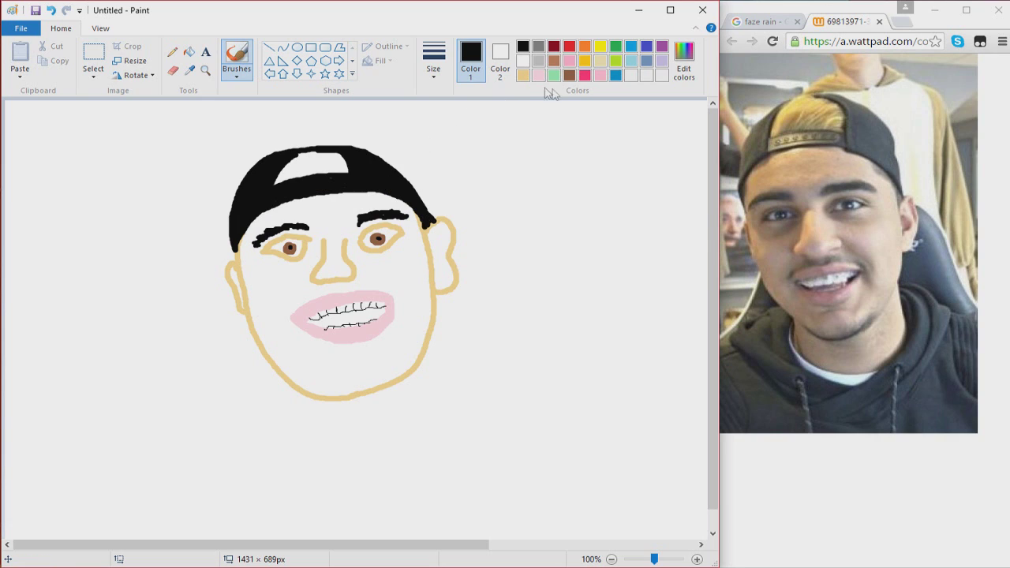
{"action": "left_click", "coordinate": [599, 48]}
{"action": "left_click", "coordinate": [679, 54]}
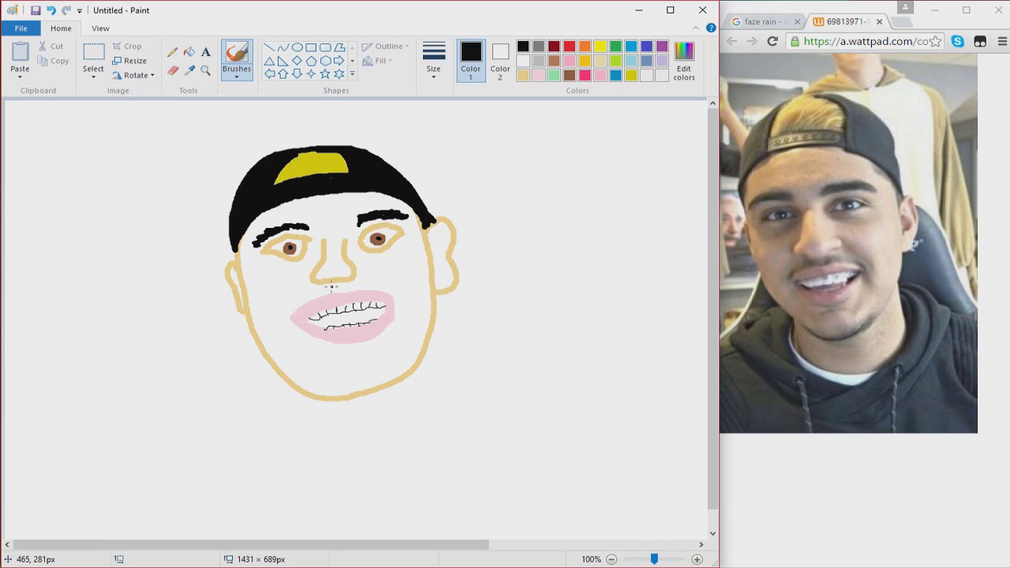
- Draw a black moustache across the upper lip and stubble along the chin
{"action": "left_click_drag", "start_coordinate": [331, 287], "coordinate": [291, 304]}
{"action": "left_click_drag", "start_coordinate": [306, 292], "coordinate": [372, 286]}
{"action": "mouse_move", "coordinate": [291, 383]}
{"action": "left_mouse_down"}
{"action": "mouse_move", "coordinate": [344, 393]}
{"action": "mouse_move", "coordinate": [424, 355]}
{"action": "left_mouse_up"}
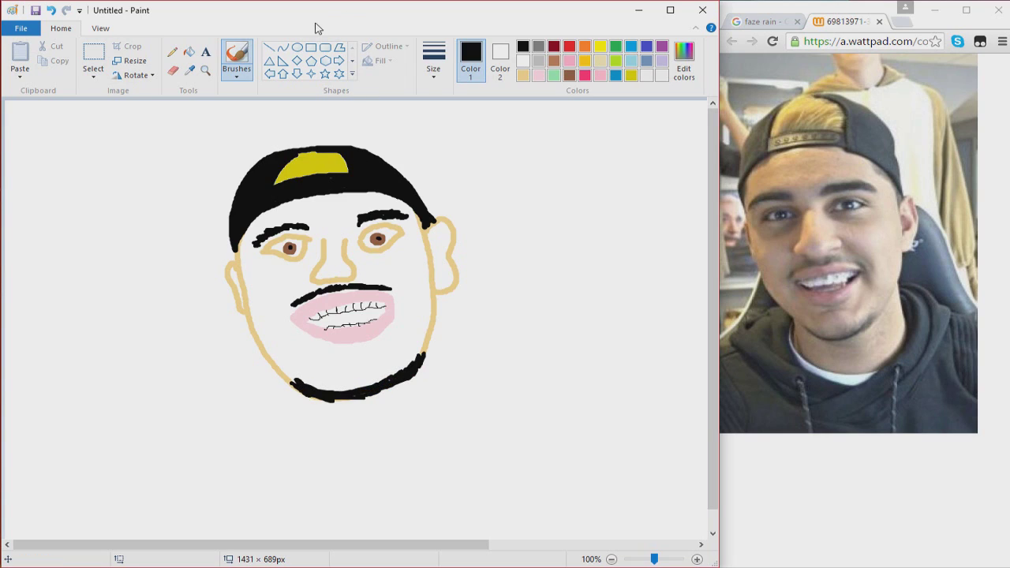
- Fill the face interior with tan using Fill with color
{"action": "left_click", "coordinate": [189, 52]}
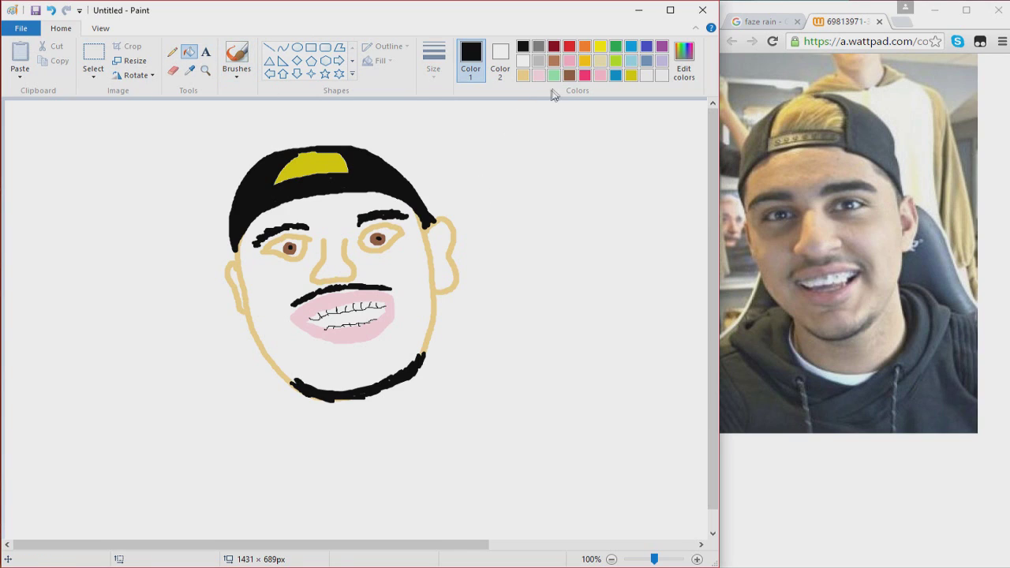
{"action": "left_click", "coordinate": [538, 75]}
{"action": "left_click", "coordinate": [427, 291]}
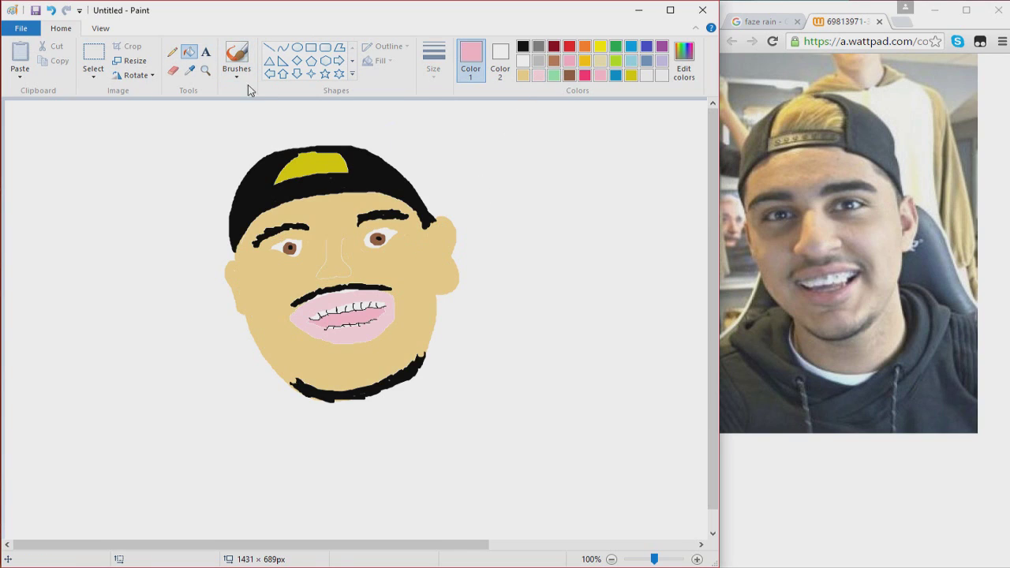
- Brush a red 9/10 rating to the right of the face
{"action": "left_click", "coordinate": [239, 63]}
{"action": "left_click", "coordinate": [584, 76]}
{"action": "left_click", "coordinate": [569, 46]}
{"action": "mouse_move", "coordinate": [527, 124]}
{"action": "left_mouse_down"}
{"action": "mouse_move", "coordinate": [493, 136]}
{"action": "mouse_move", "coordinate": [511, 148]}
{"action": "mouse_move", "coordinate": [524, 128]}
{"action": "mouse_move", "coordinate": [525, 217]}
{"action": "left_mouse_up"}
{"action": "left_click_drag", "start_coordinate": [591, 104], "coordinate": [487, 276]}
{"action": "mouse_move", "coordinate": [549, 233]}
{"action": "left_mouse_down"}
{"action": "mouse_move", "coordinate": [566, 175]}
{"action": "mouse_move", "coordinate": [581, 207]}
{"action": "mouse_move", "coordinate": [609, 175]}
{"action": "left_mouse_up"}
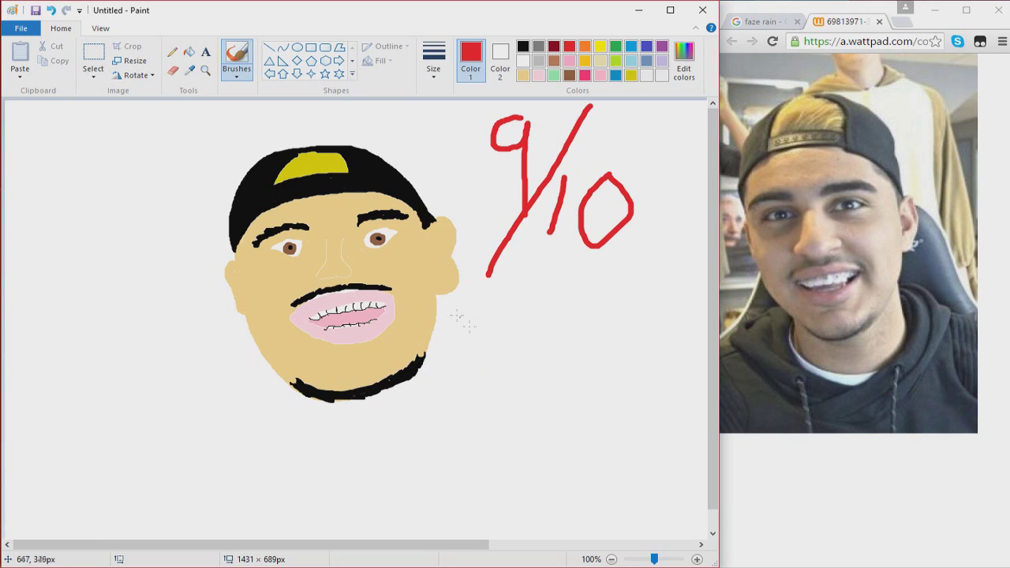